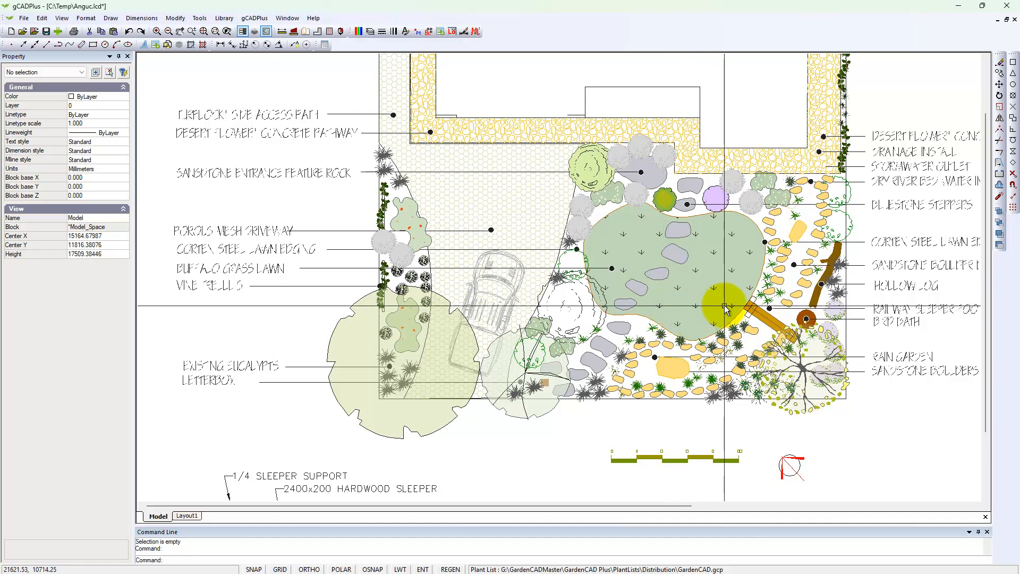
Step: Delete the grass hatch and the filled lawn area in the middle of the front garden
left_click(715, 291)
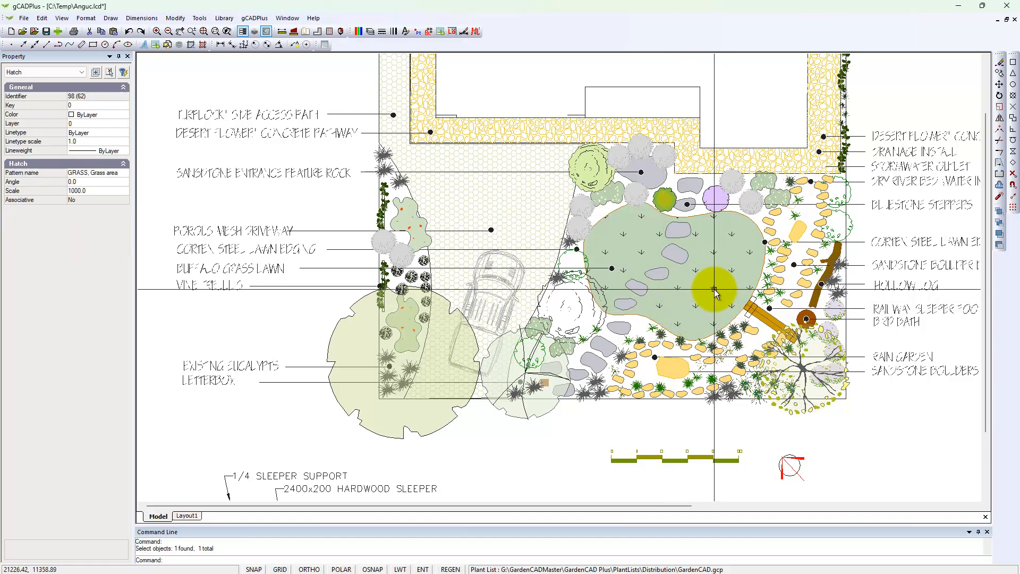
left_click(761, 280)
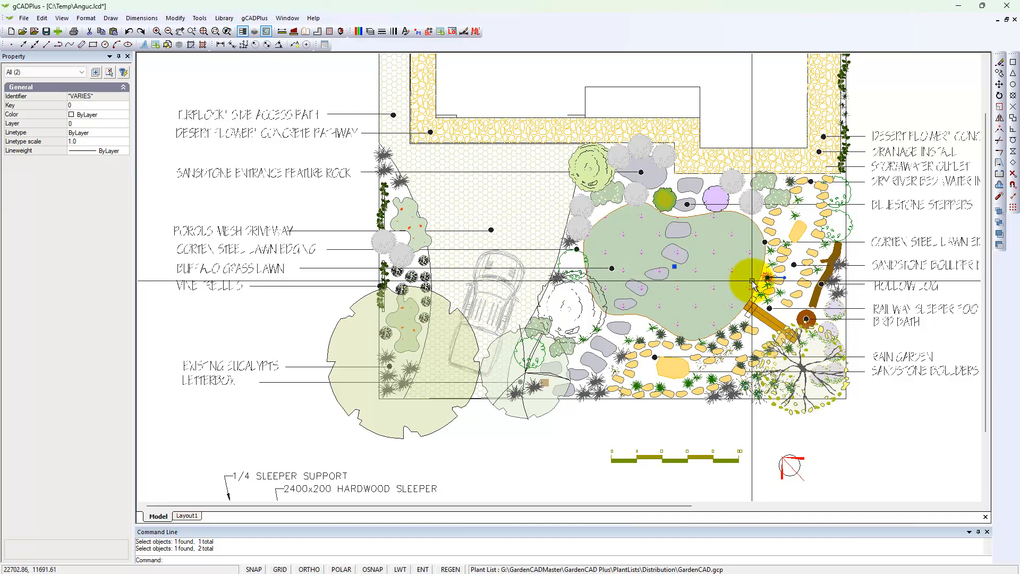
key("Escape")
left_click(735, 271)
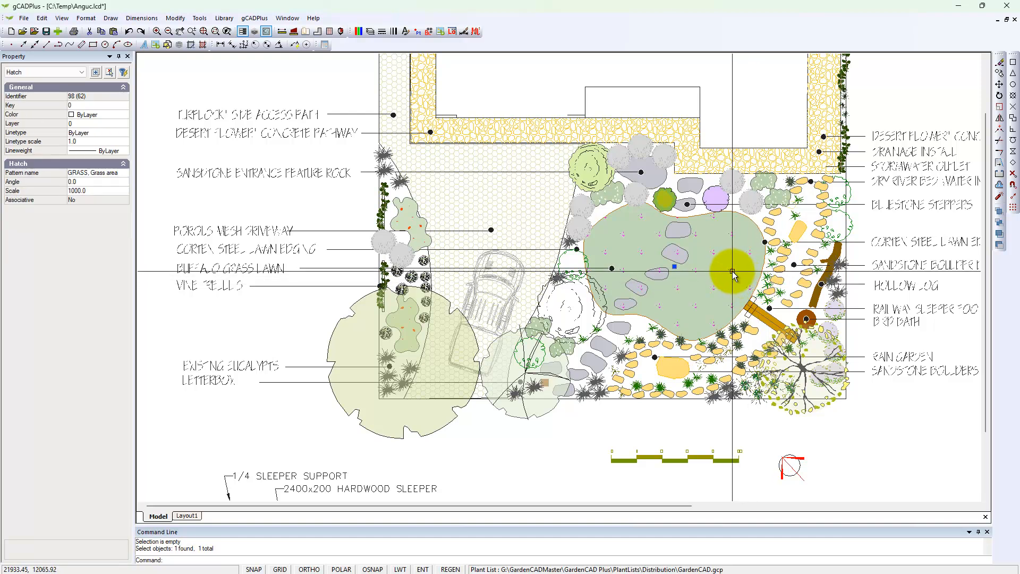
left_click(743, 230)
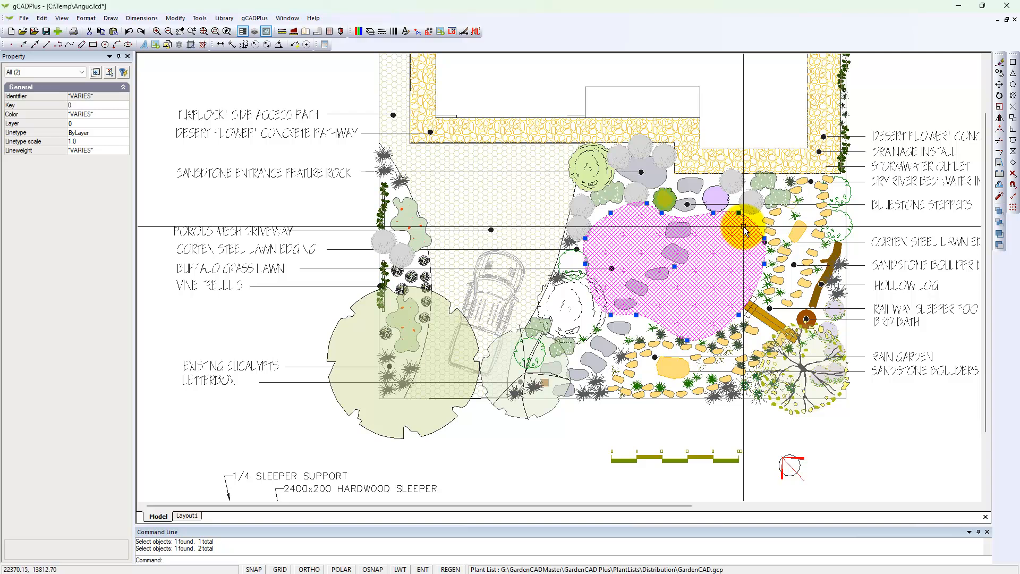
key("Delete")
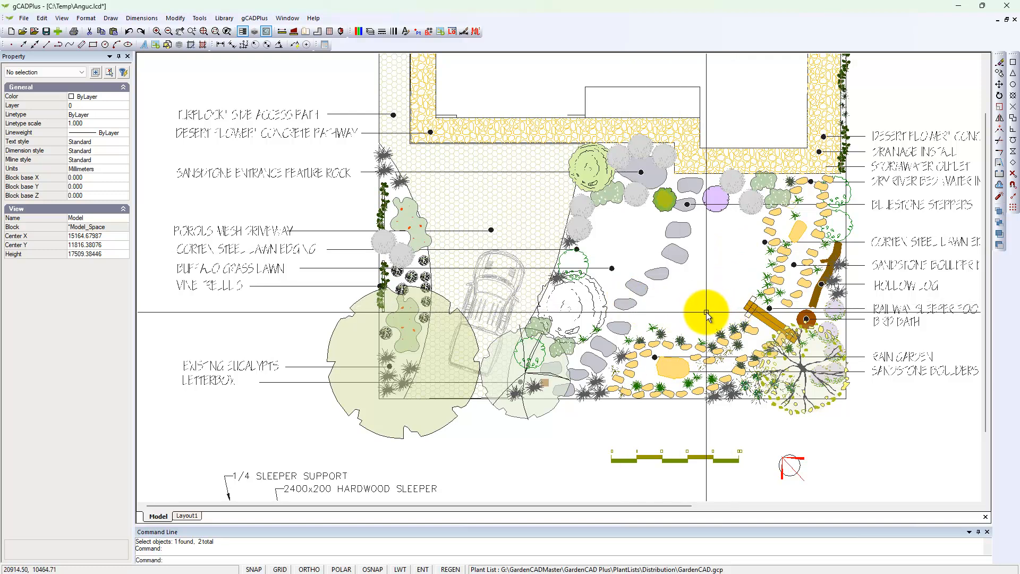
Step: Resize the annotated sample rectangle beside the plan from its SIZE X,Y corner to about 6434 x 4408 mm
scroll(710, 314, "down", 1)
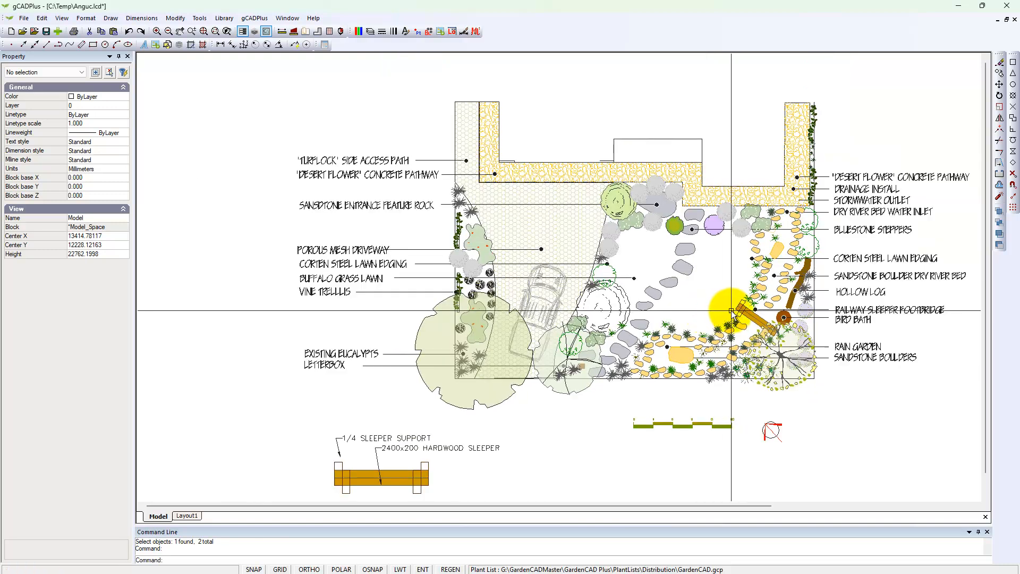
middle_click_drag(734, 309, 580, 315)
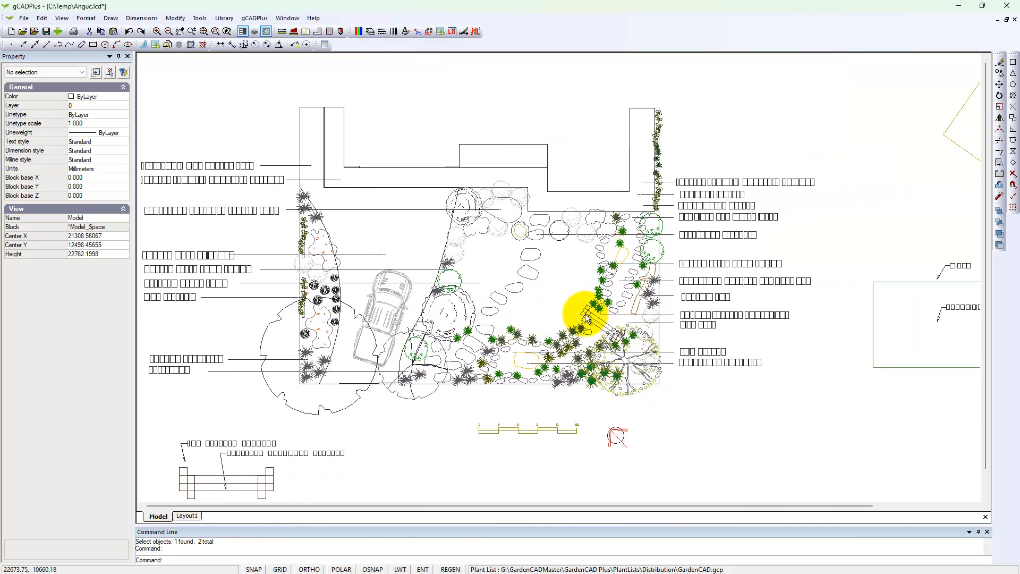
middle_click_drag(771, 336, 620, 326)
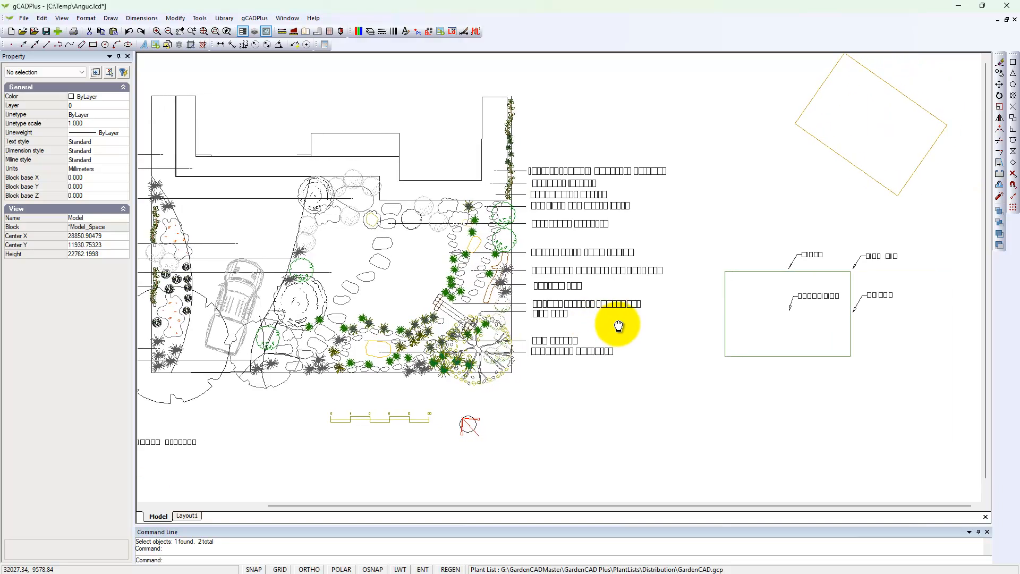
scroll(781, 346, "up", 1)
scroll(816, 344, "up", 1)
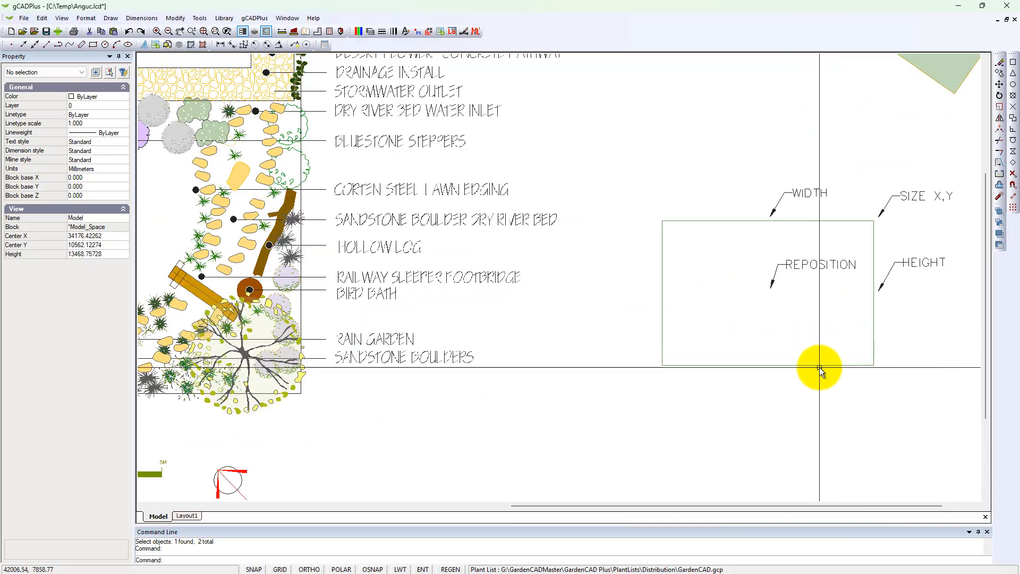
left_click(817, 365)
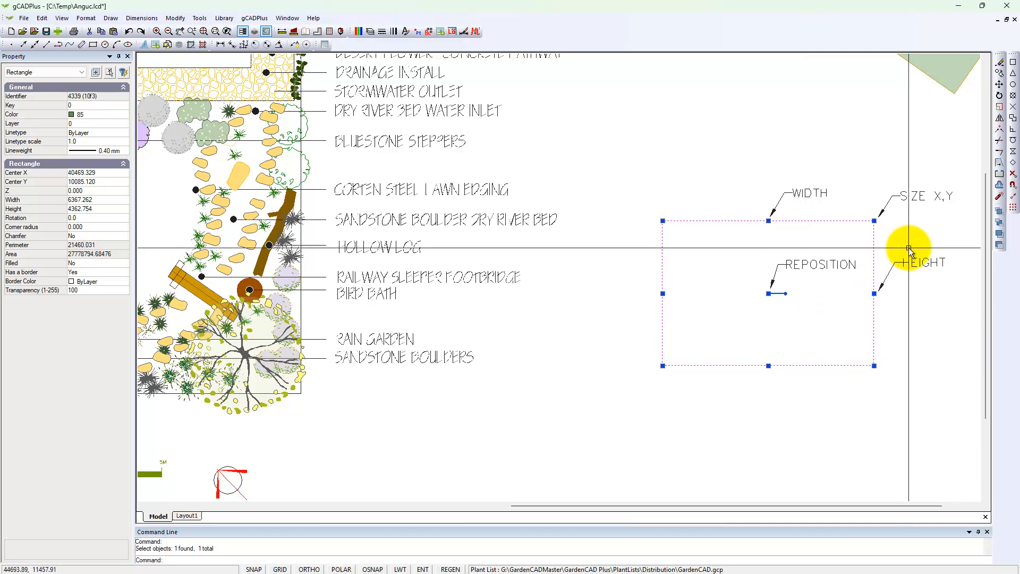
key("Escape")
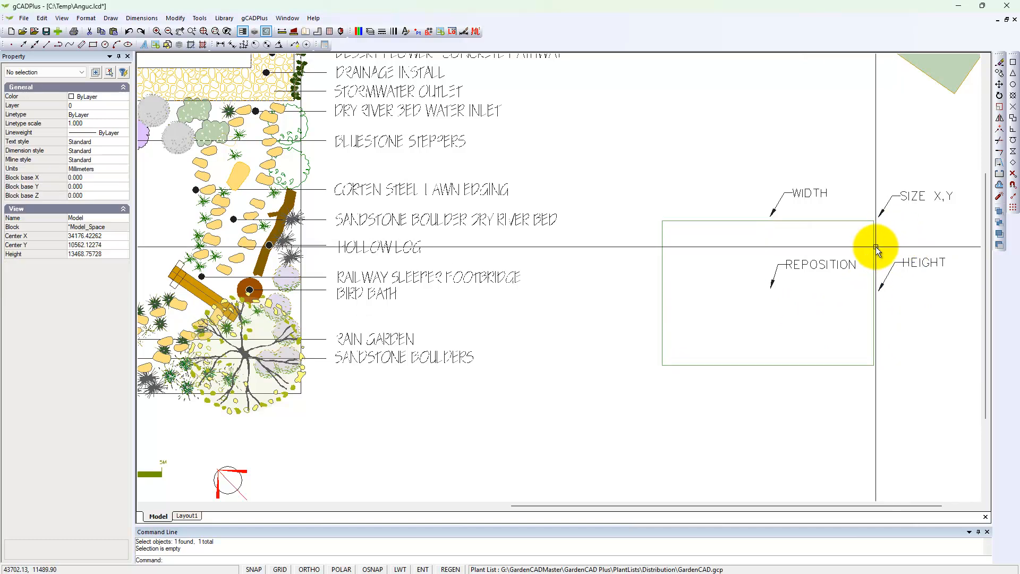
left_click(874, 244)
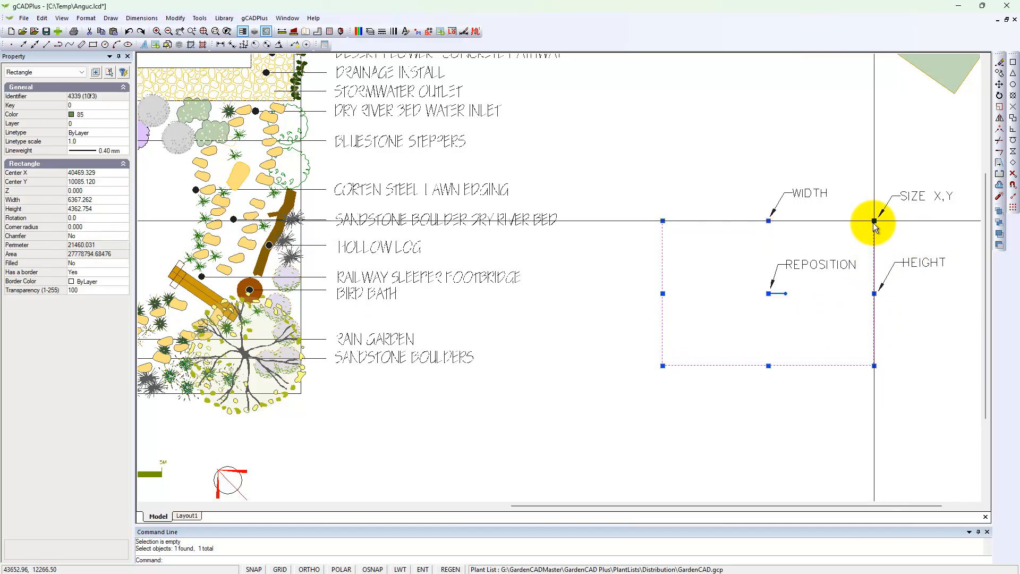
left_click(874, 220)
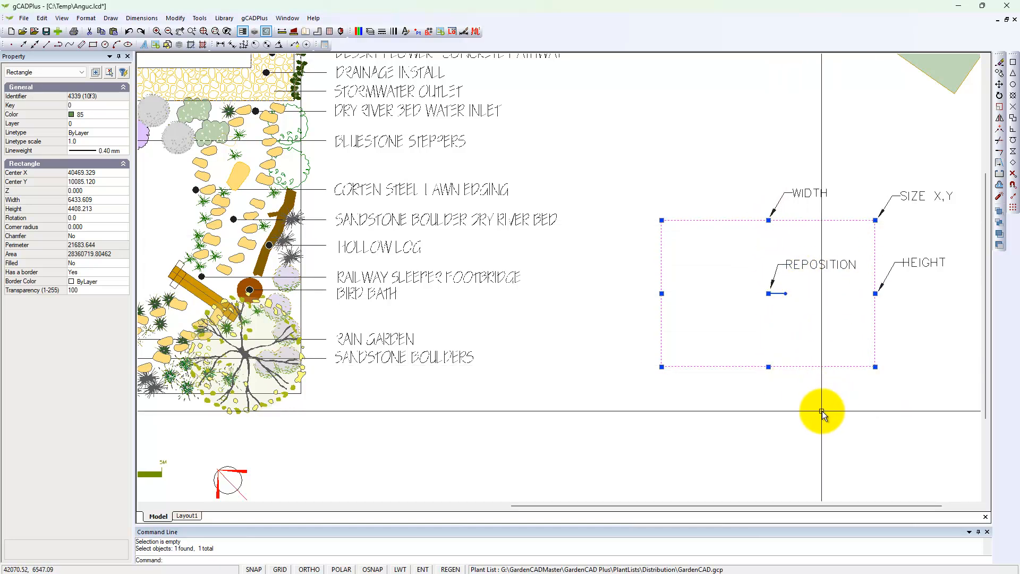
scroll(825, 407, "down", 1)
scroll(824, 406, "down", 1)
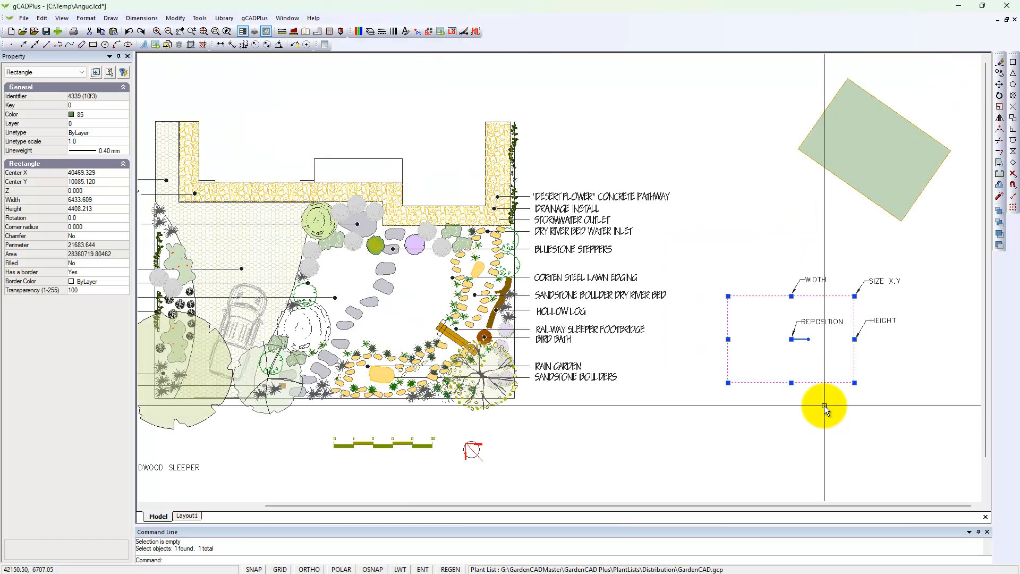
key("Escape")
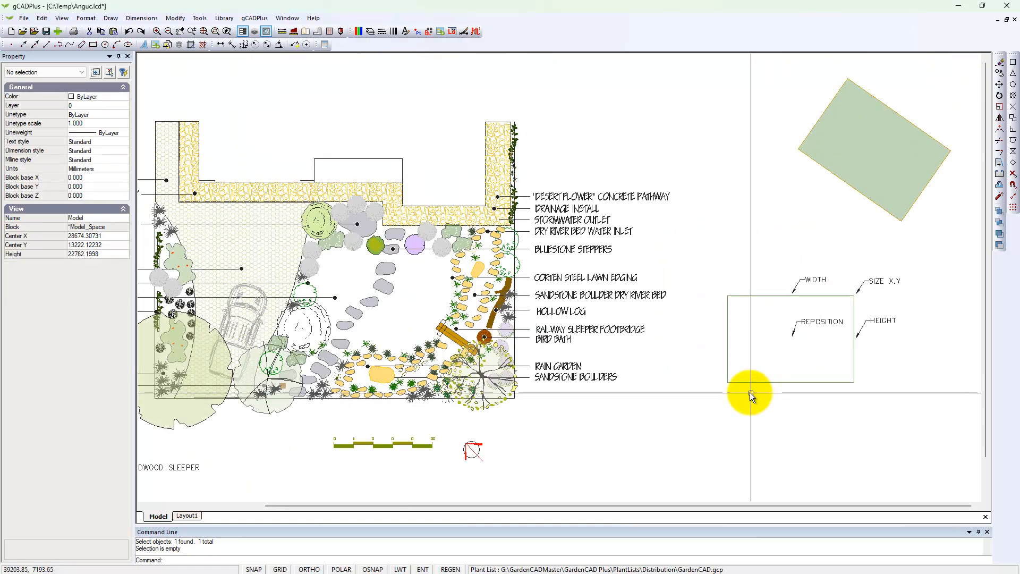
Step: Draw a two-point rectangle about 5157 x 3805 mm over the empty lawn area, across the bluestone steppers
middle_click_drag(388, 326, 481, 307)
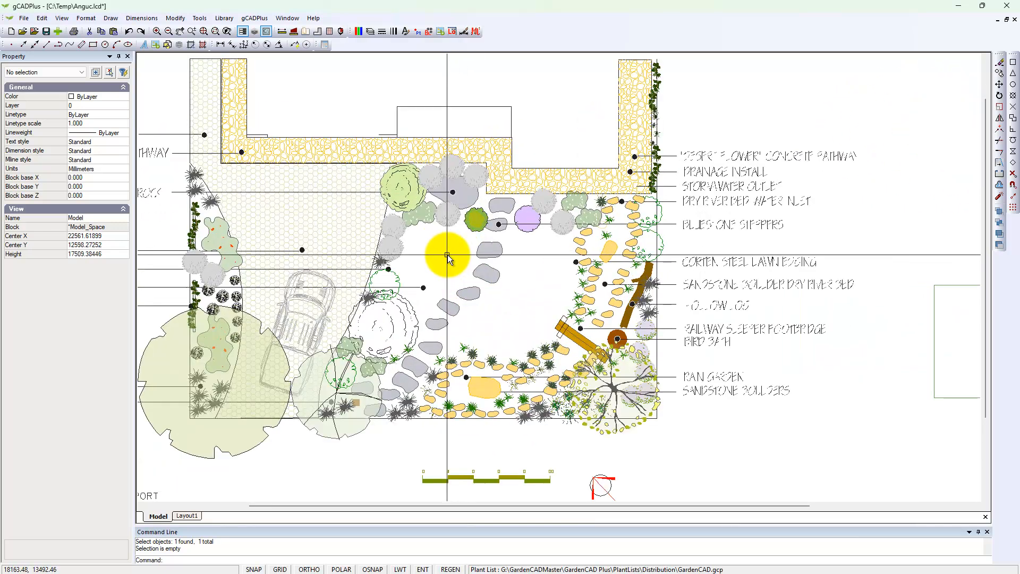
scroll(454, 256, "up", 1)
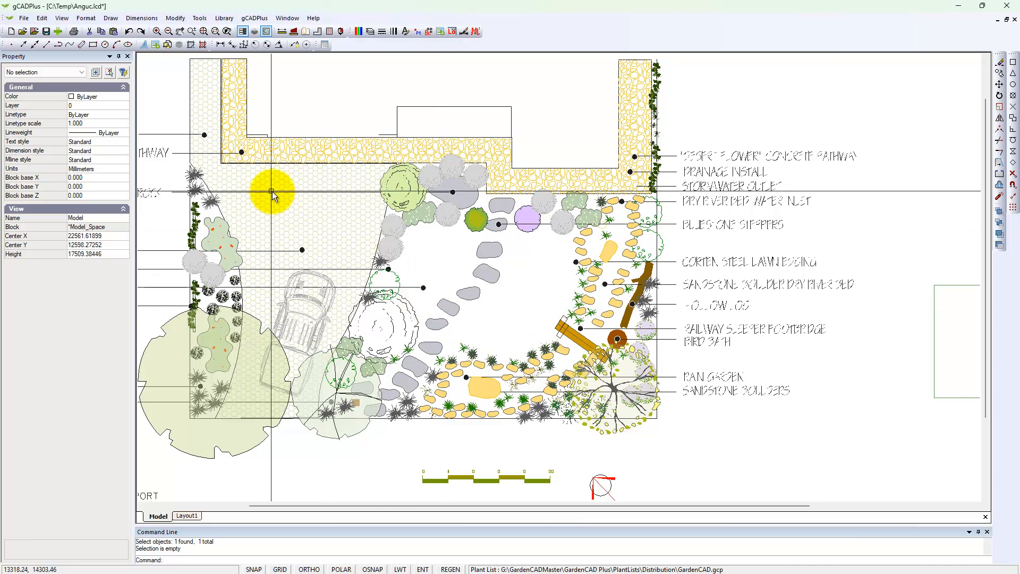
left_click(110, 19)
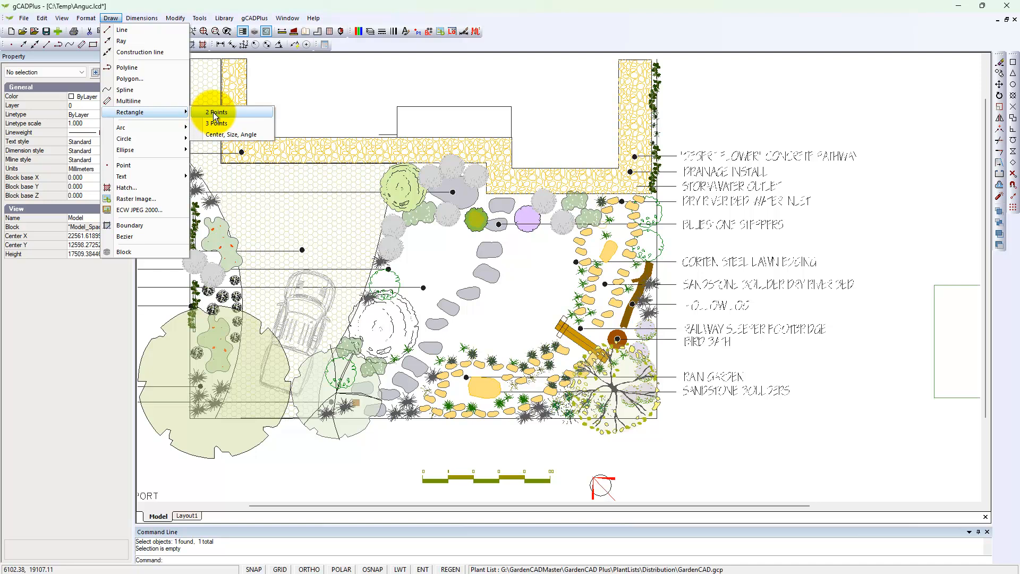
left_click(215, 112)
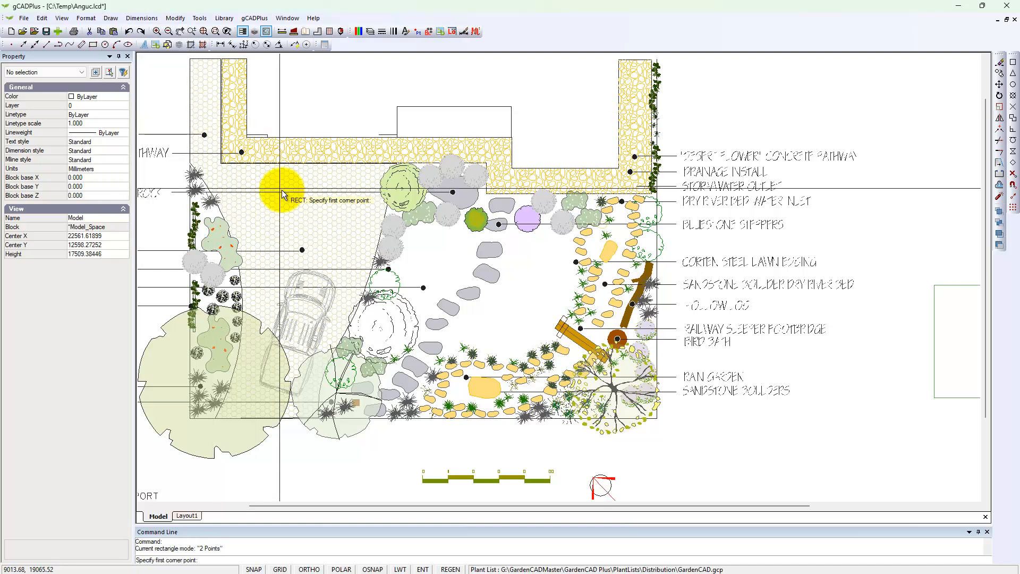
left_click(547, 326)
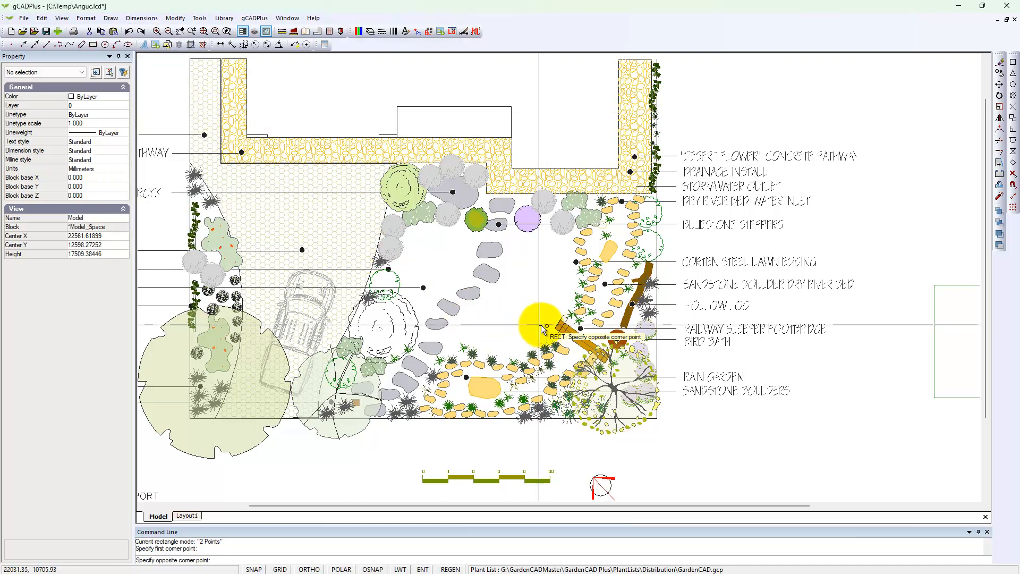
left_click(416, 229)
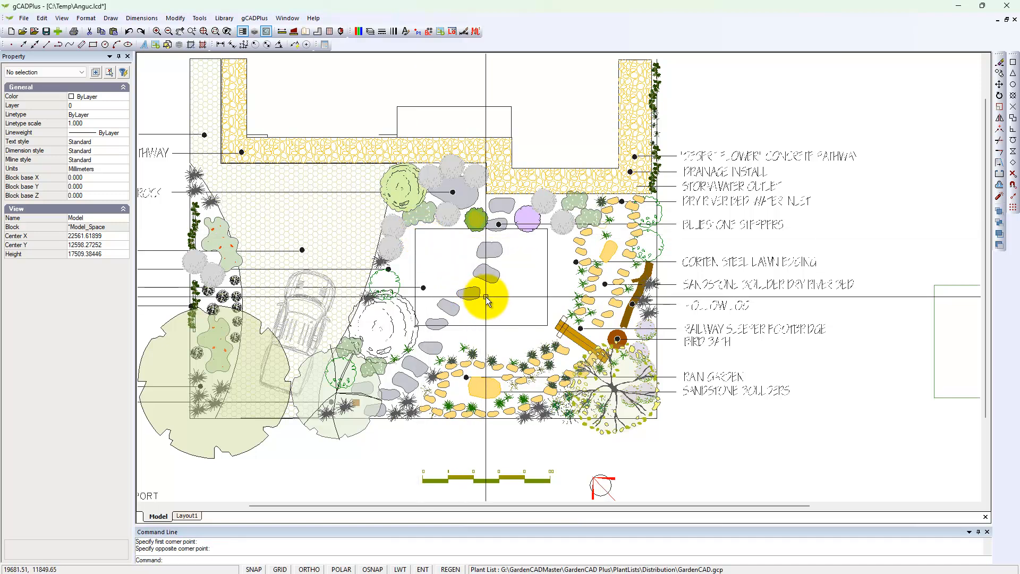
left_click(549, 299)
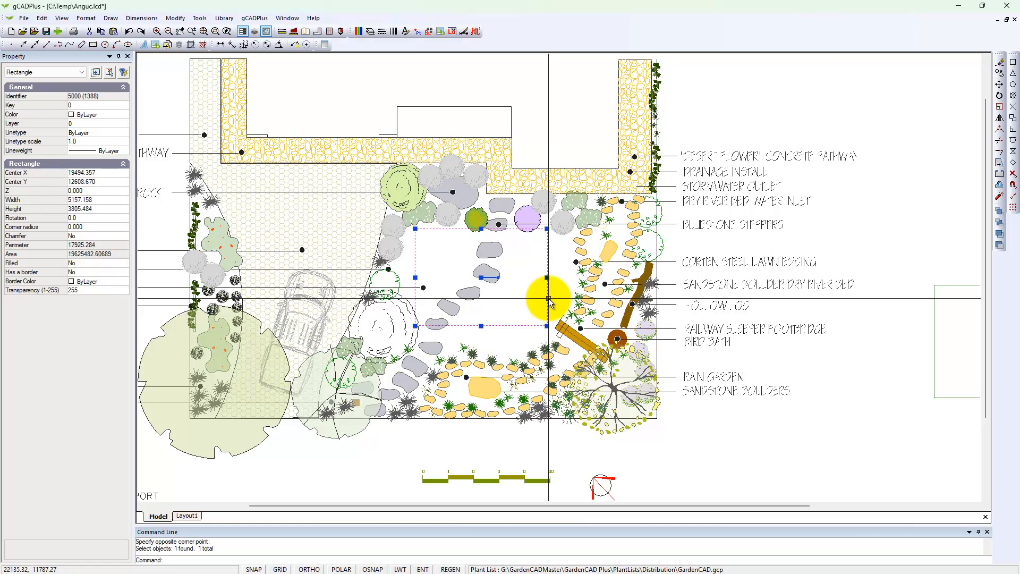
scroll(521, 301, "down", 1)
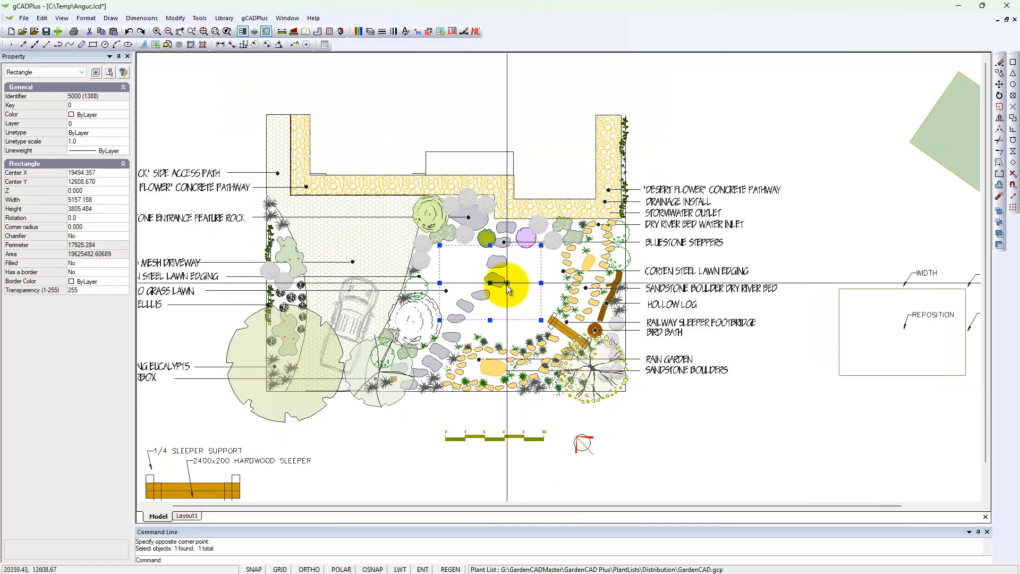
scroll(513, 299, "up", 1)
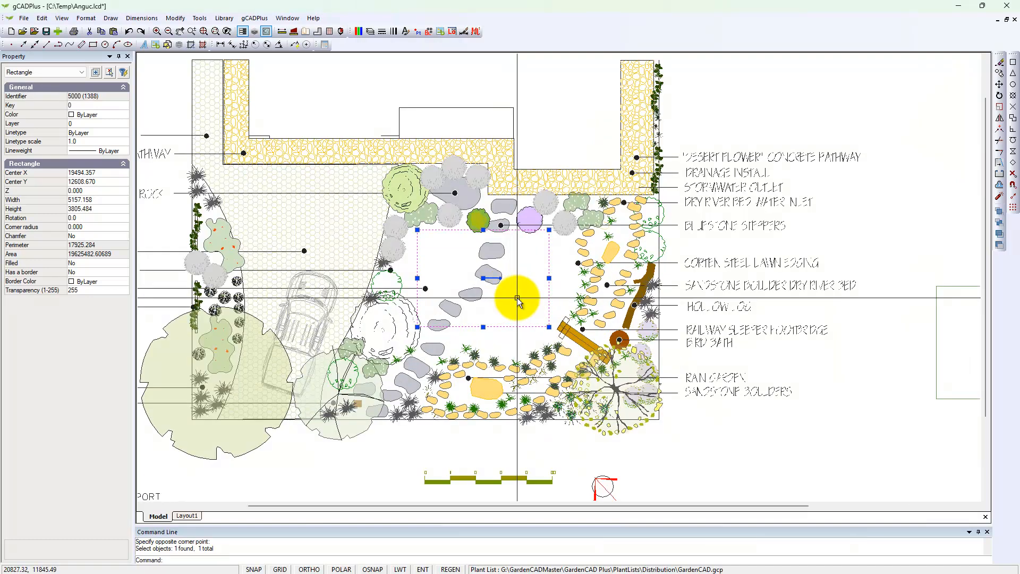
left_click(499, 280)
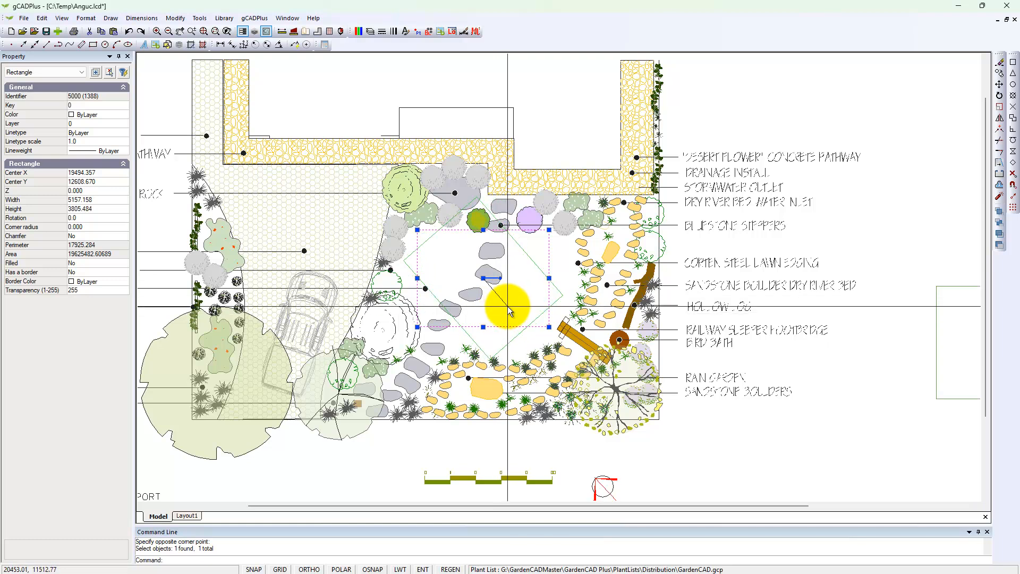
key("Escape")
Step: Turn on polar tracking with a 45-degree increment angle and the additional angles enabled
right_click(567, 454)
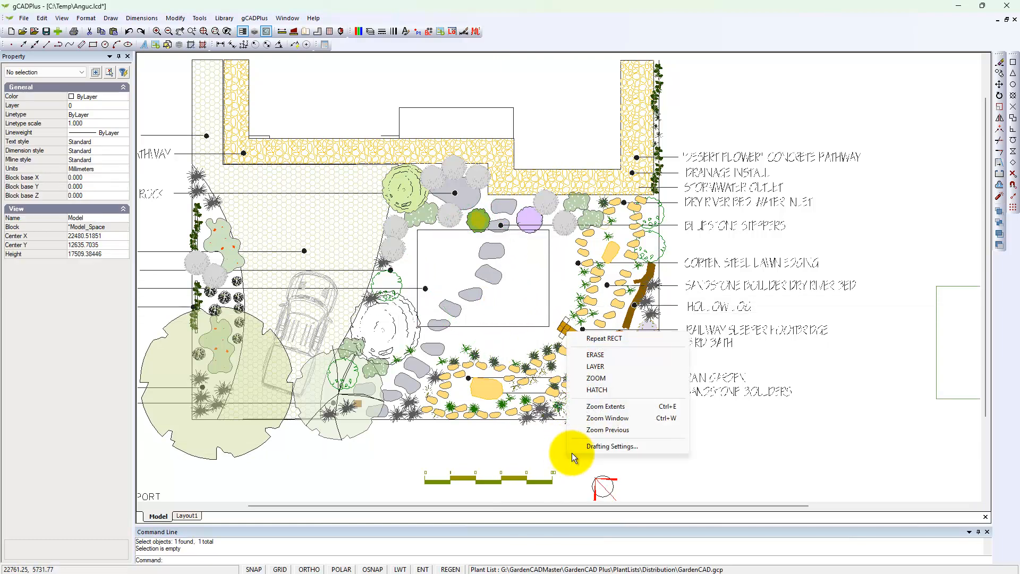
left_click(611, 446)
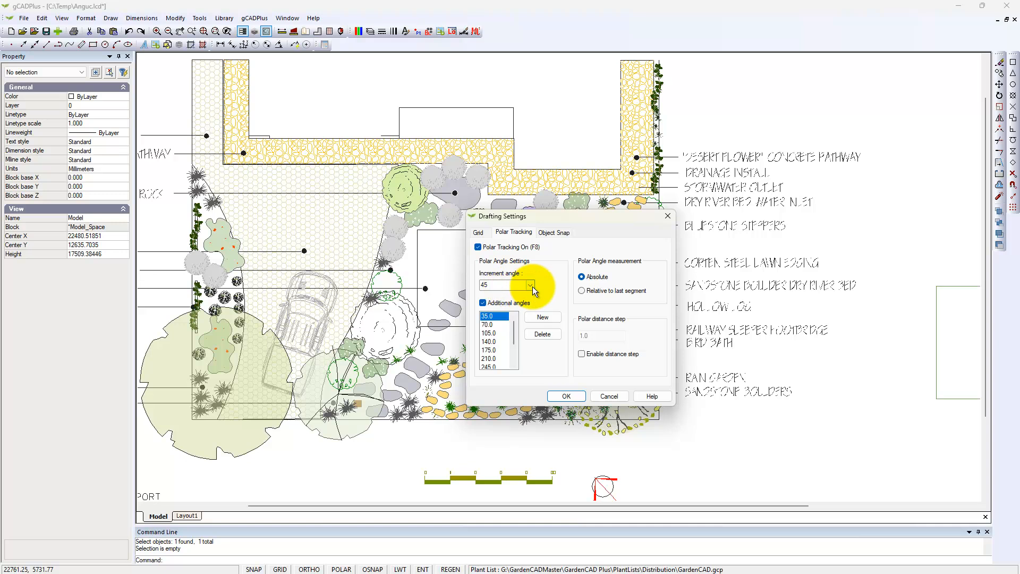
left_click(565, 398)
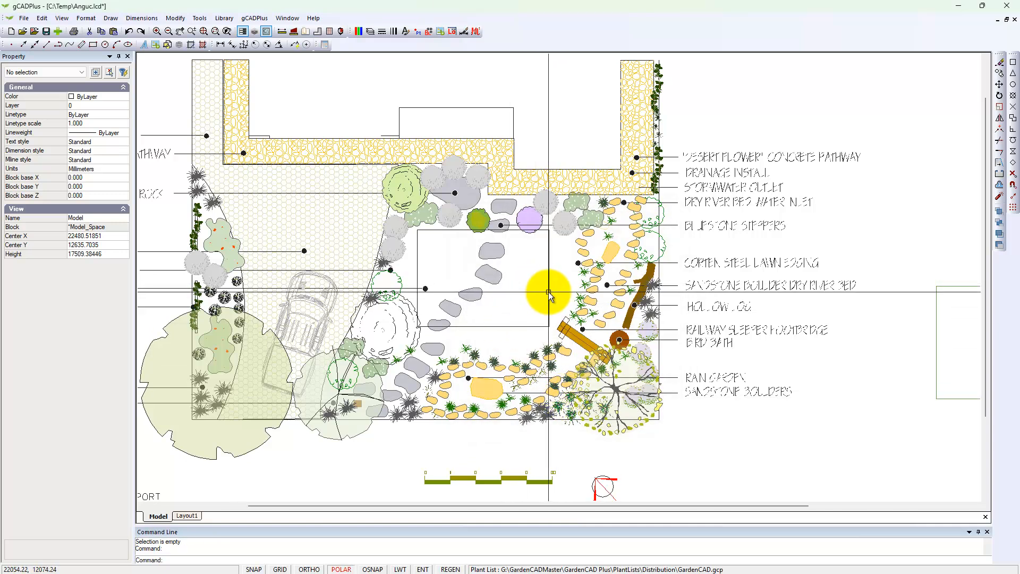
Step: Rotate the lawn rectangle about its centre to 315 degrees and undo that rotation
left_click(549, 292)
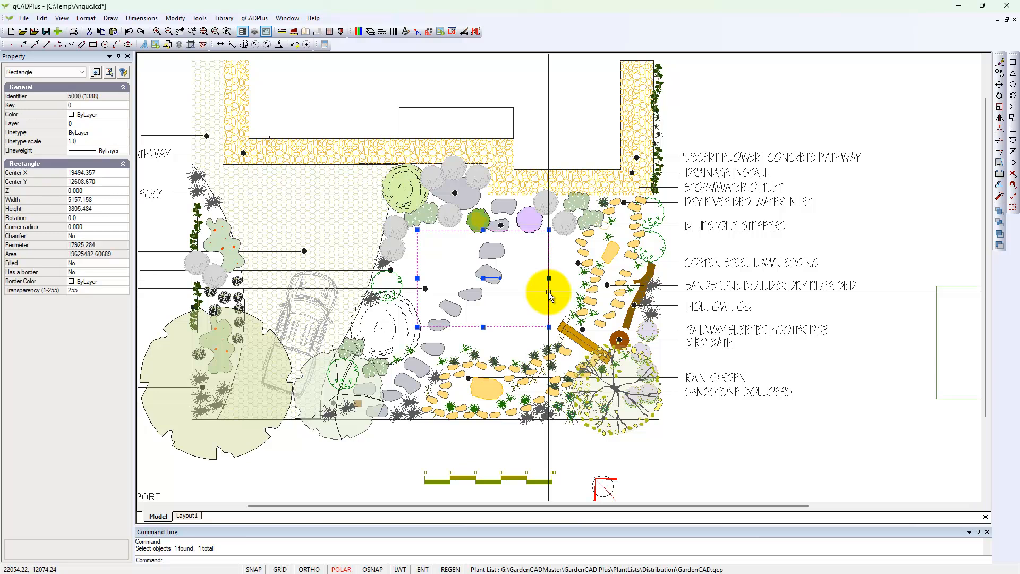
left_click(501, 279)
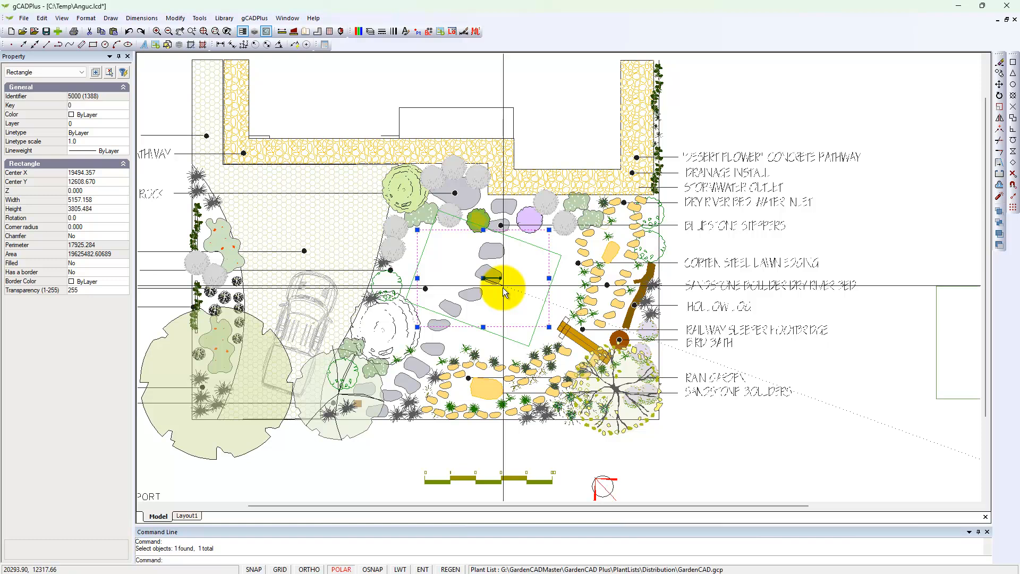
left_click(503, 295)
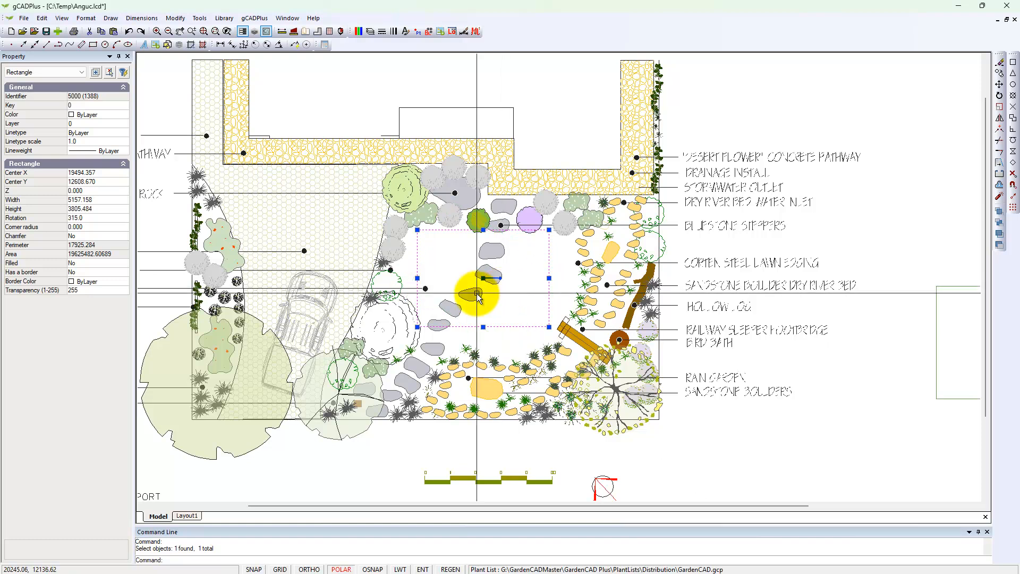
key("Escape")
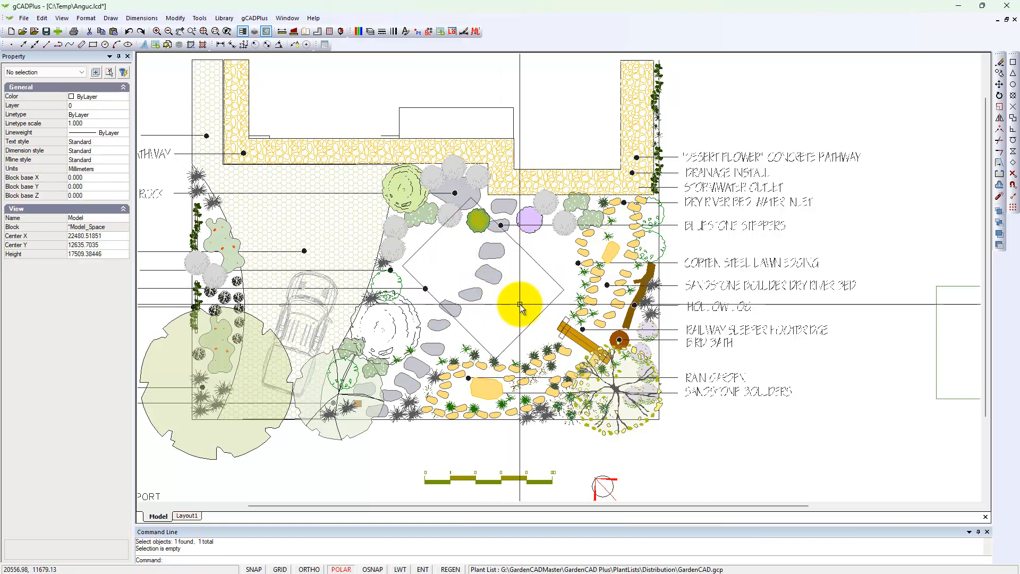
left_click(128, 32)
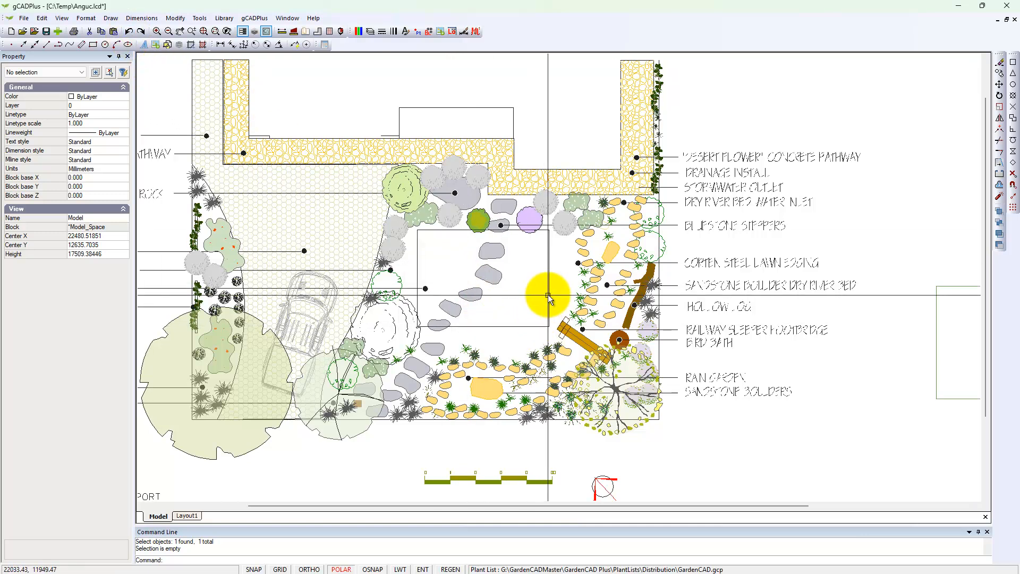
Step: Rotate the lawn rectangle about its centre to 340 degrees, snapping to a polar tracking angle
left_click(547, 294)
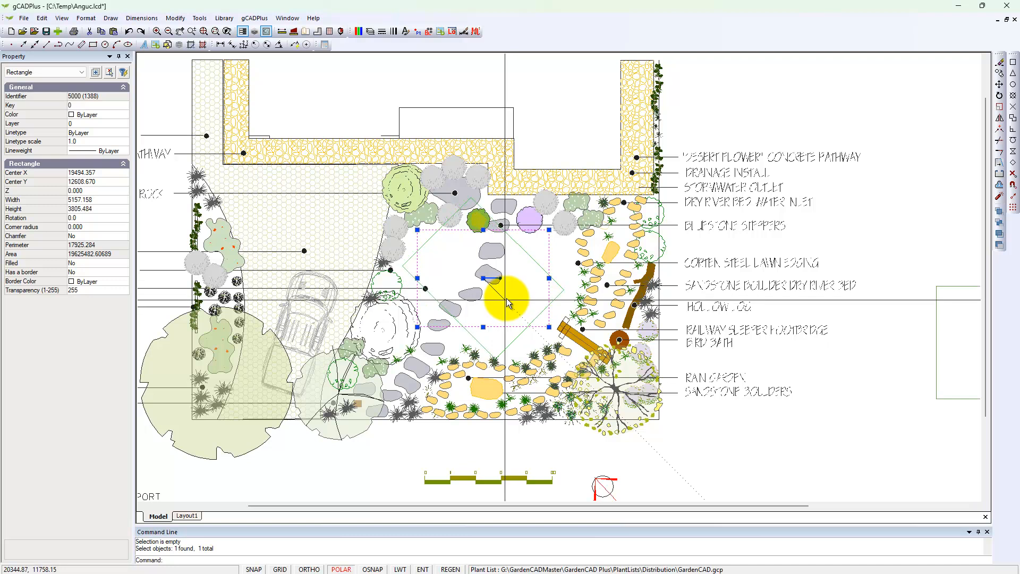
left_click(513, 291)
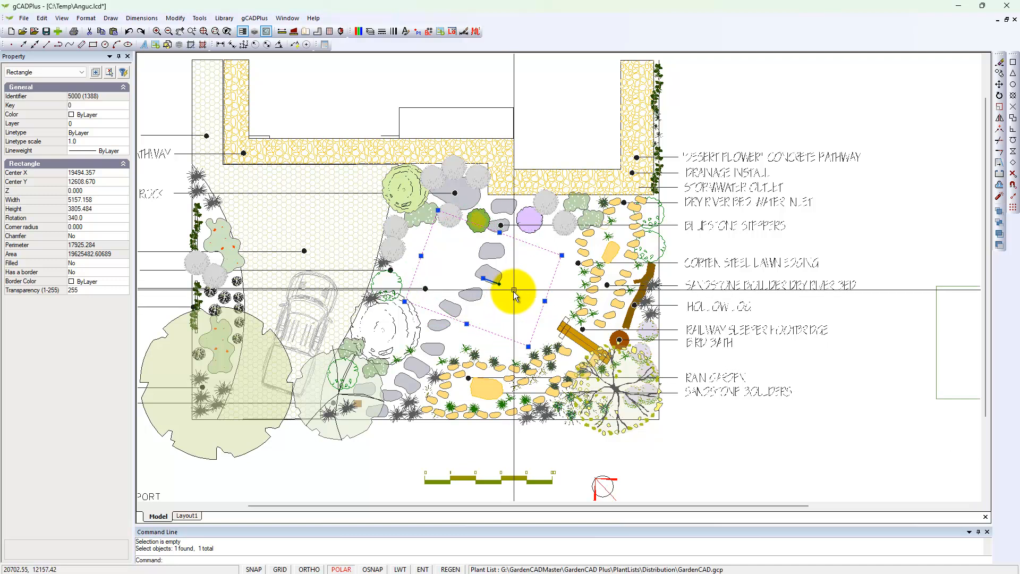
Step: Shift the lawn rectangle slightly down the plan and stretch it about its centre to about 6019 mm wide and 4250 mm high
left_click(484, 280)
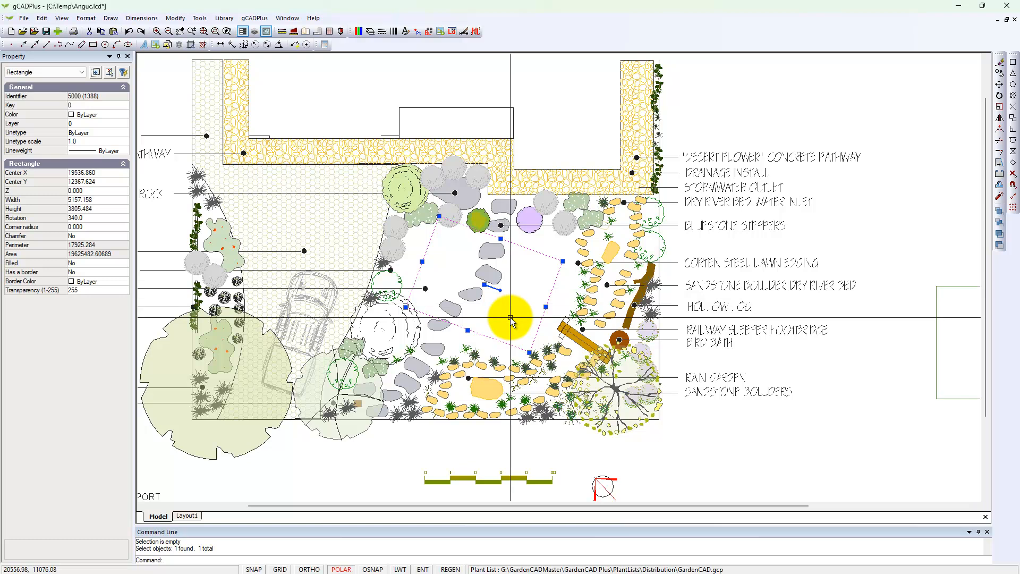
left_click(547, 307)
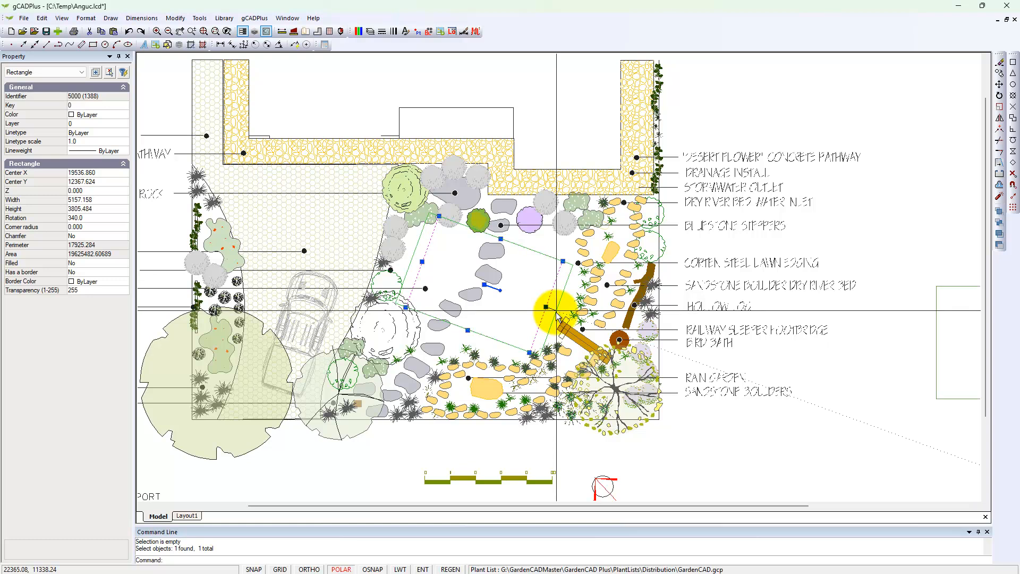
left_click(546, 339)
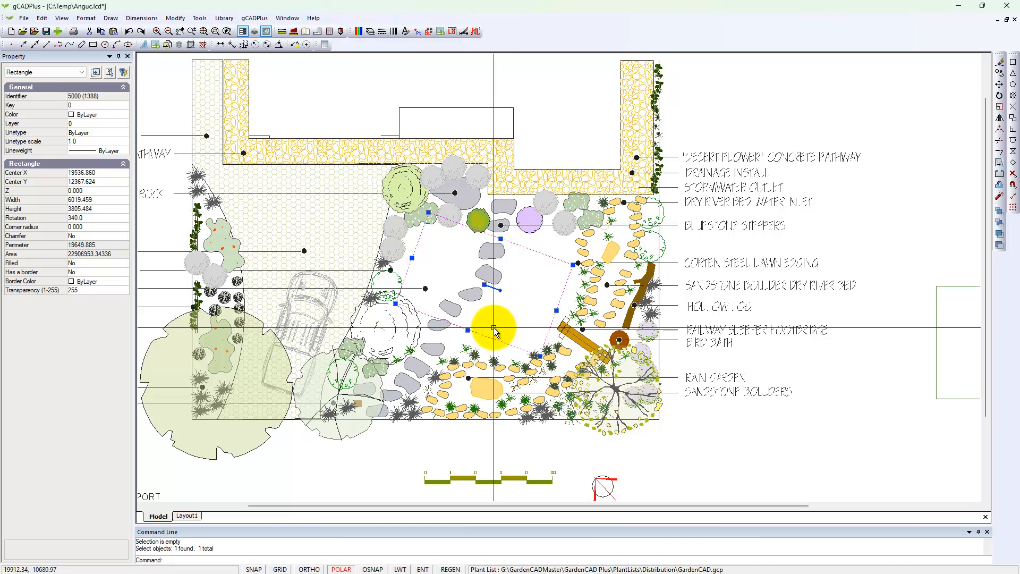
left_click(501, 240)
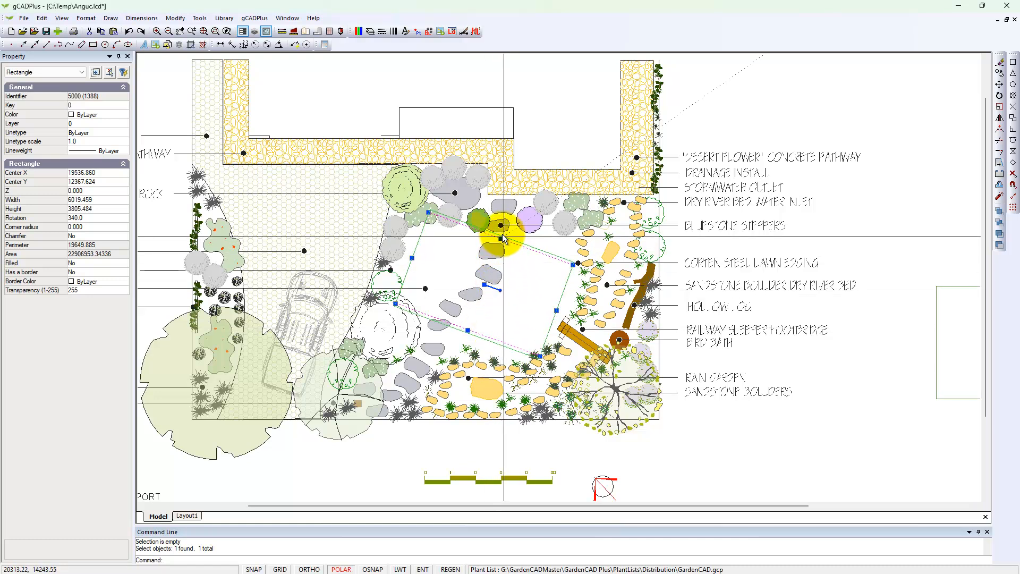
left_click(502, 234)
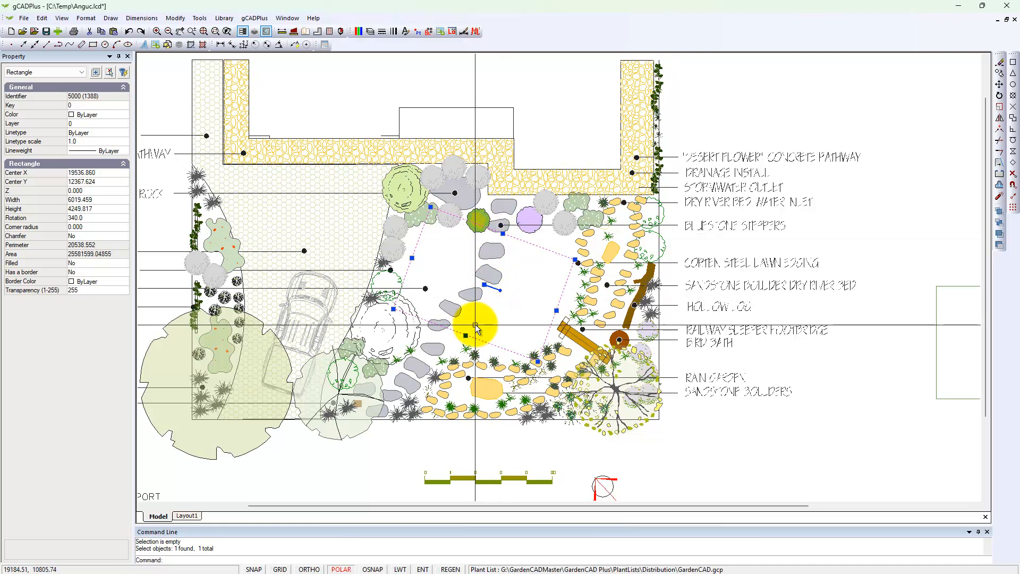
Step: Rotate the lawn rectangle freehand about its centre to about 328.69 degrees and deselect it
left_click(499, 291)
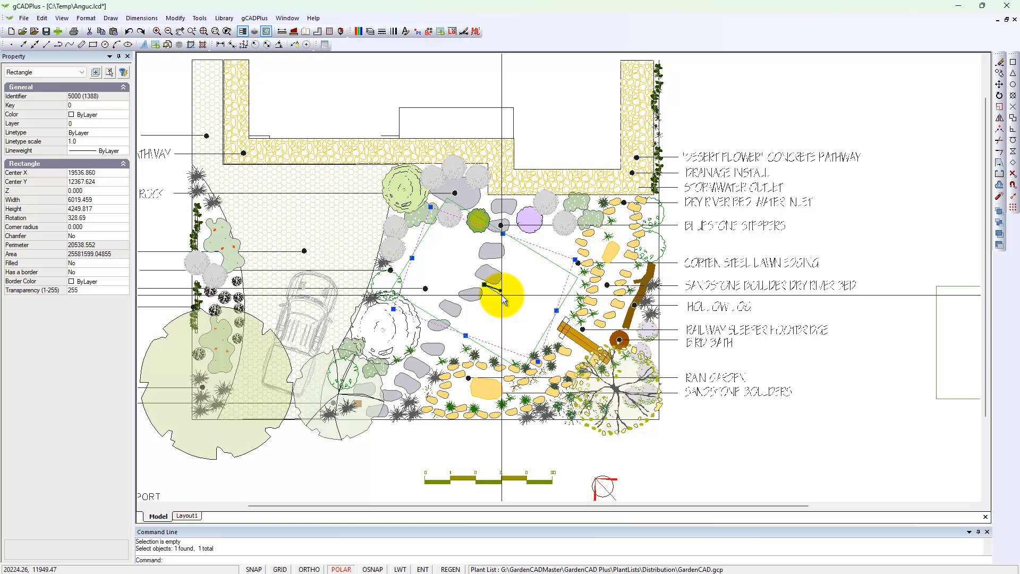
left_click(504, 301)
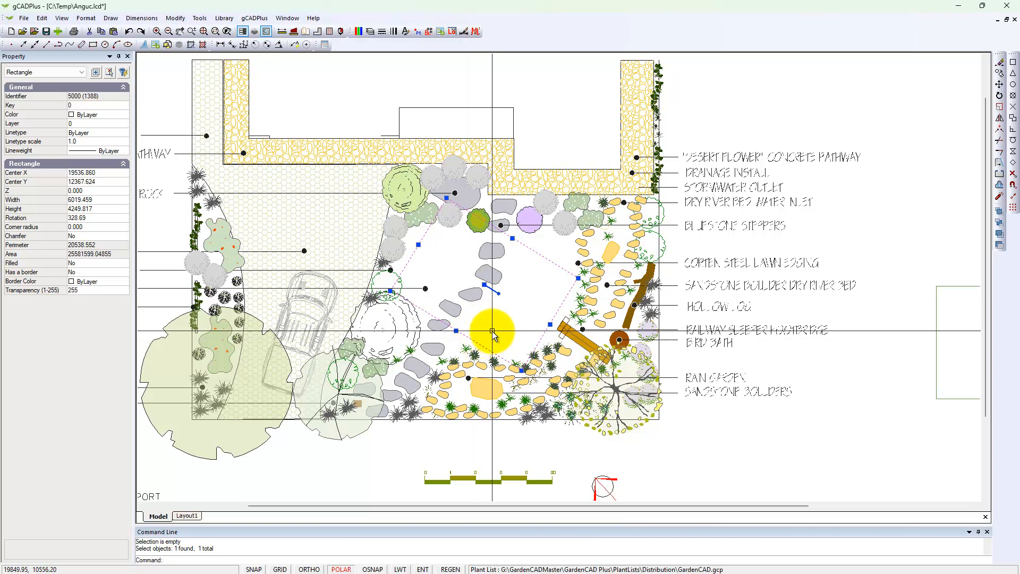
key("Escape")
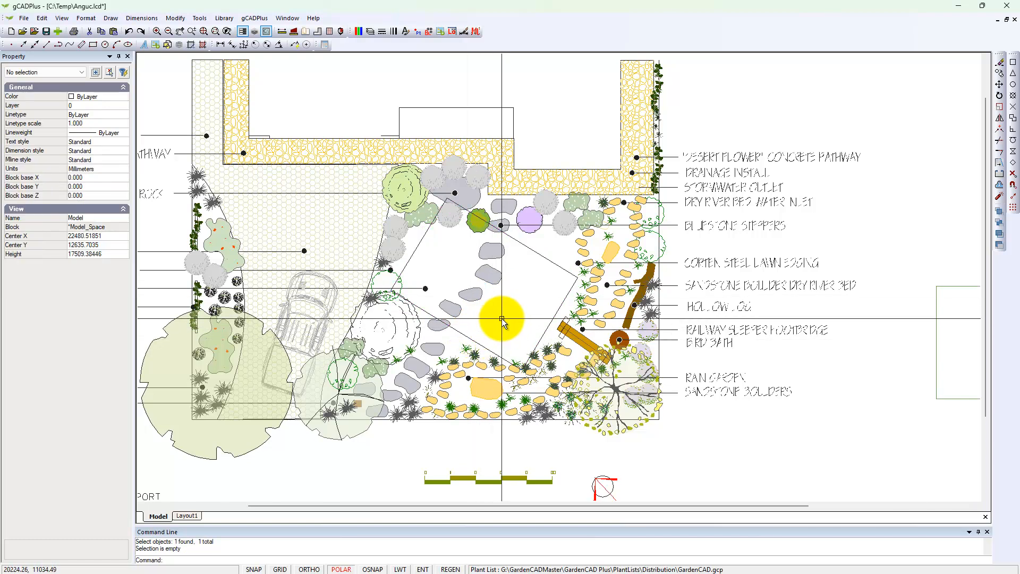
Step: Move the lawn rectangle's centre onto the insertion point of the railway sleeper footbridge
left_click(537, 260)
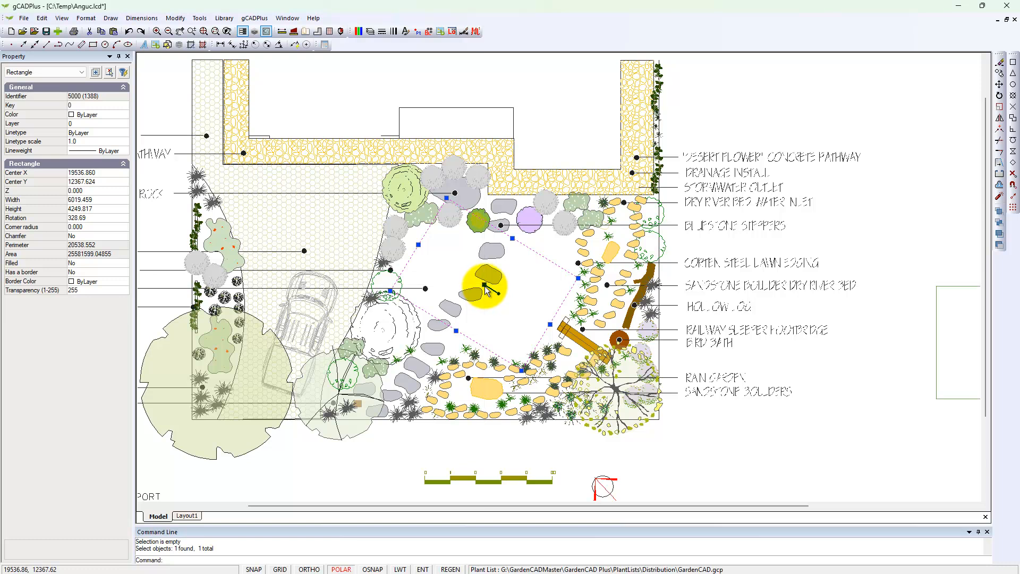
left_click(485, 287)
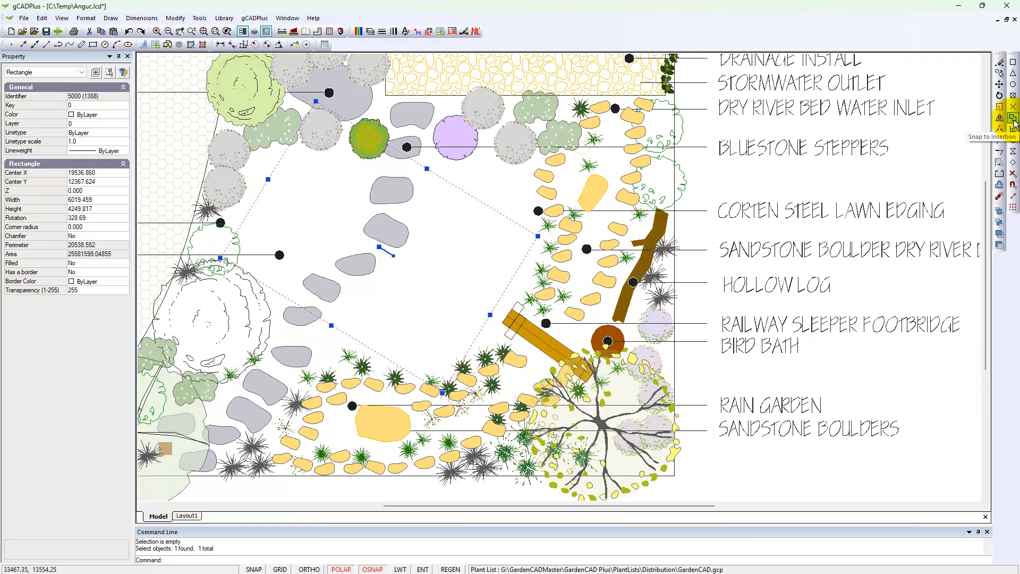
left_click(1015, 121)
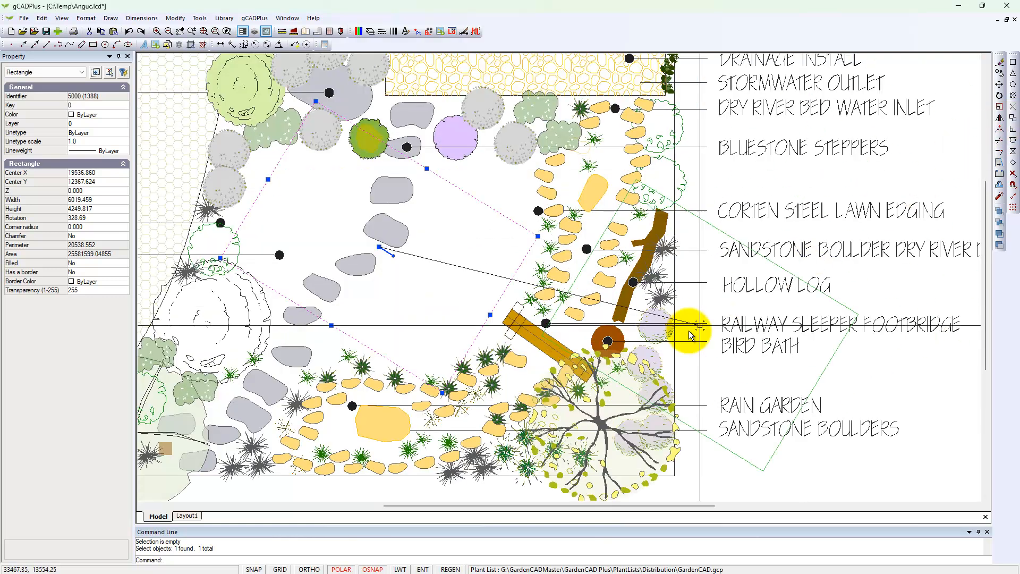
left_click(515, 324)
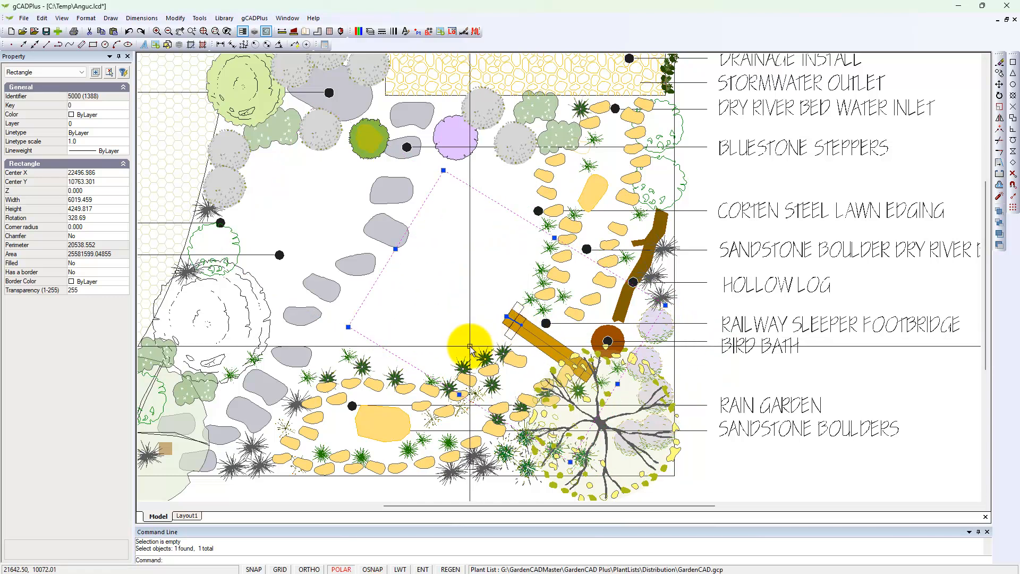
key("Escape")
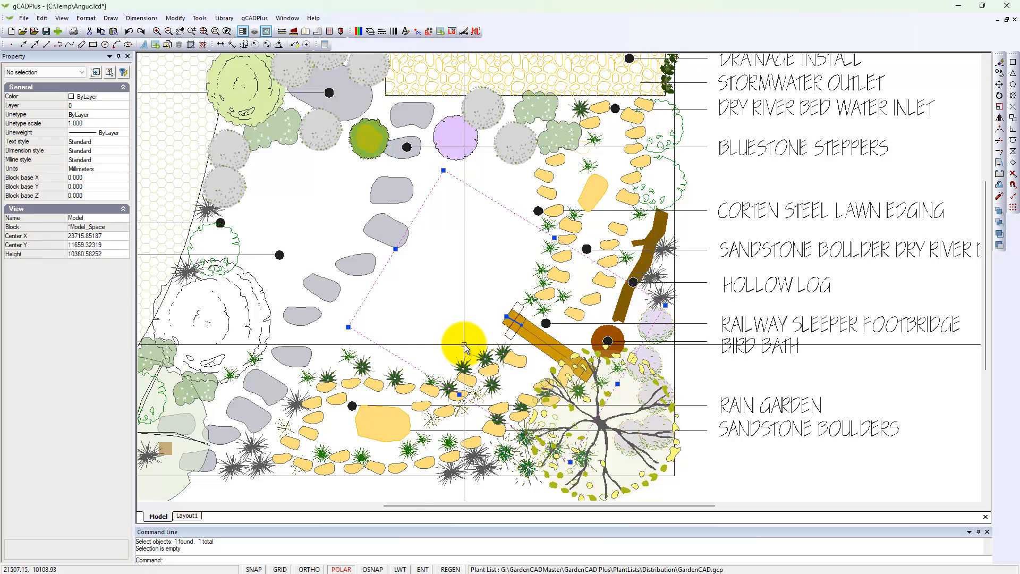
Step: Move the lawn rectangle from the midpoint of its short edge nearest the bird bath to the insertion point of the railway sleeper footbridge
left_click(615, 393)
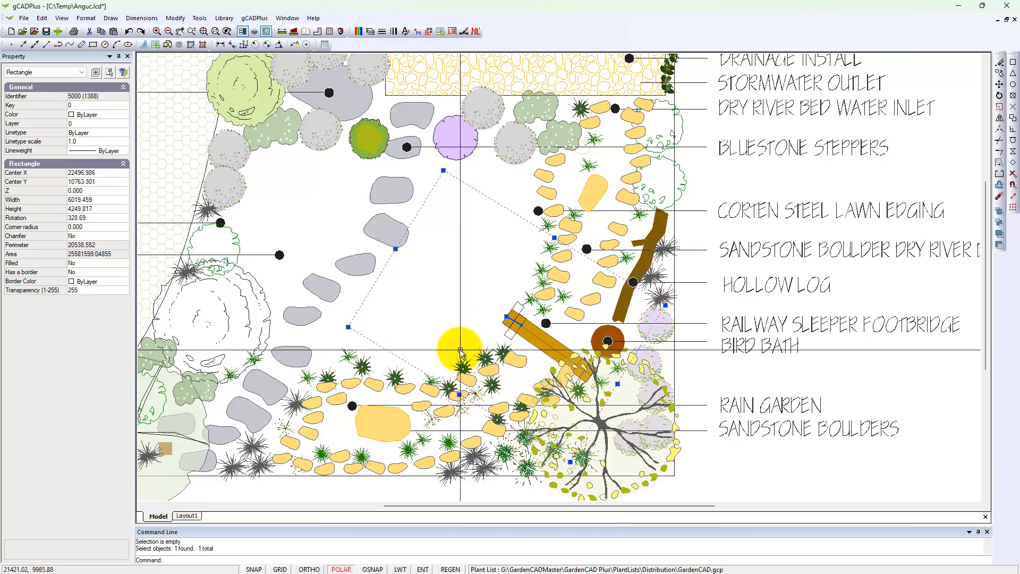
right_click(458, 351)
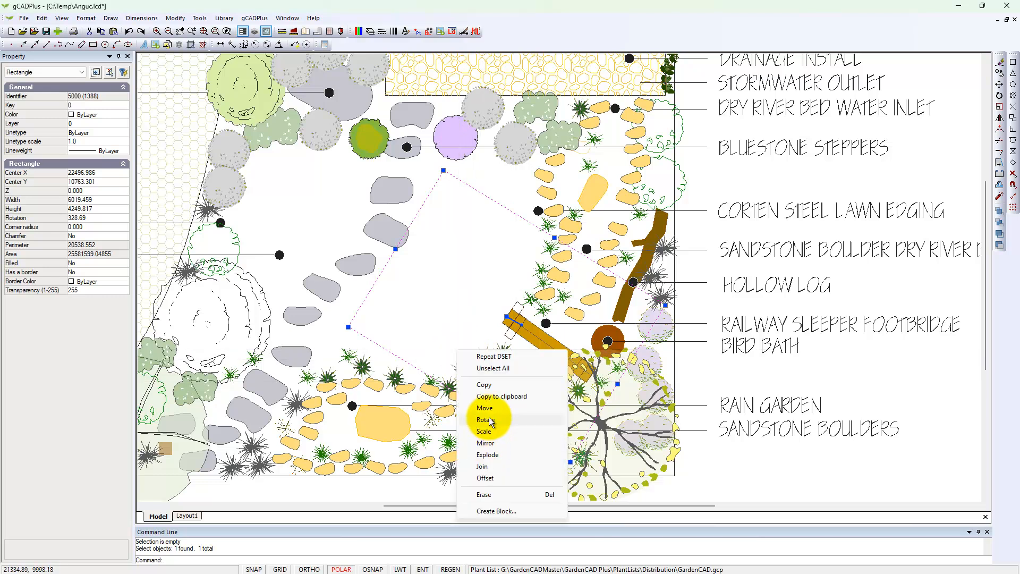
left_click(486, 410)
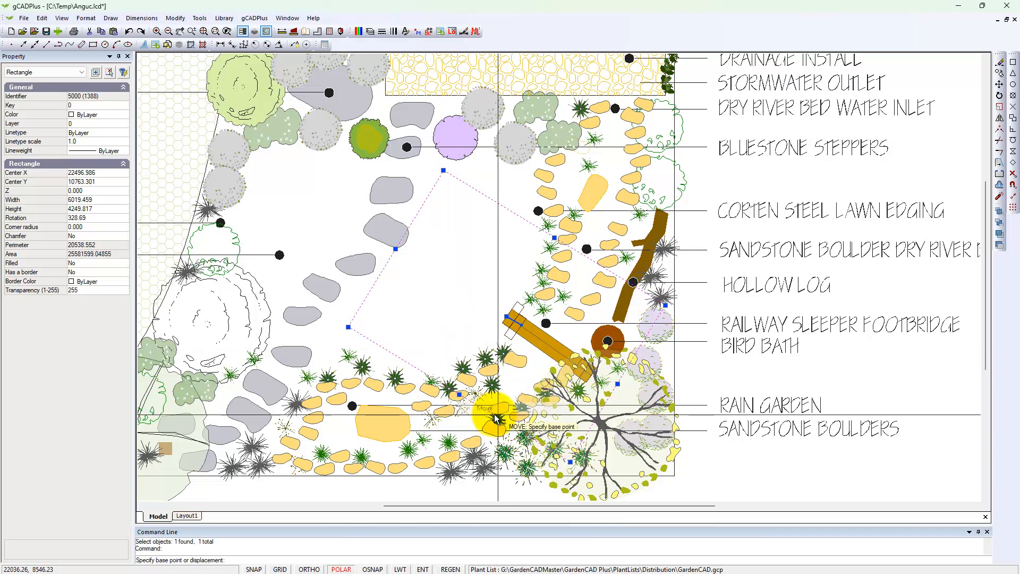
left_click(618, 384)
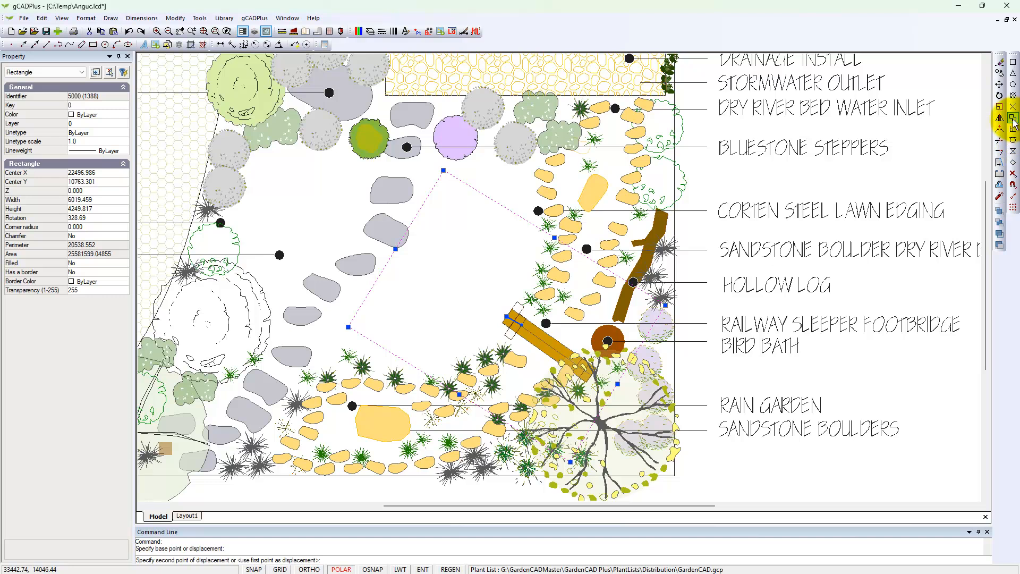
left_click(506, 321)
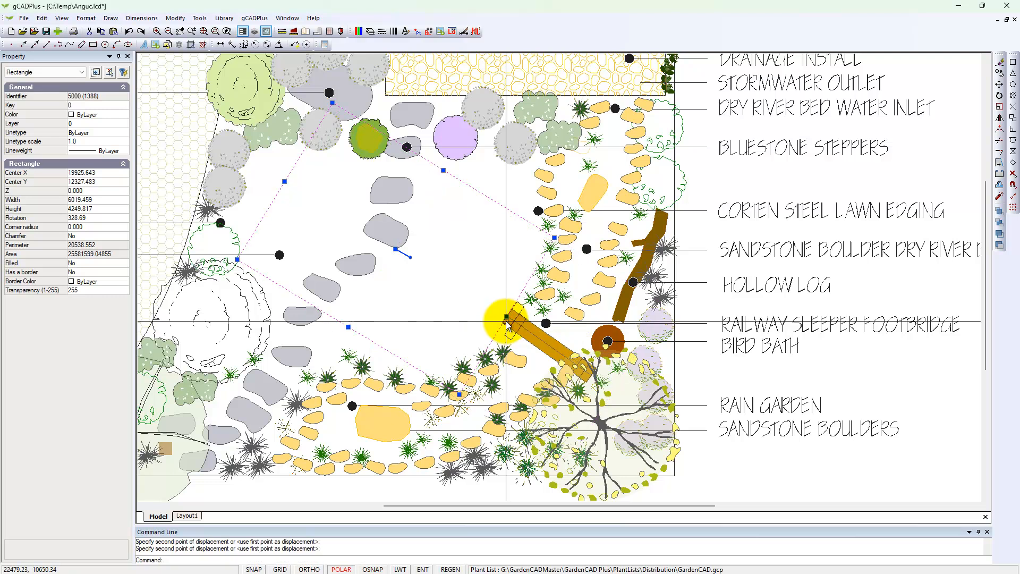
key("Escape")
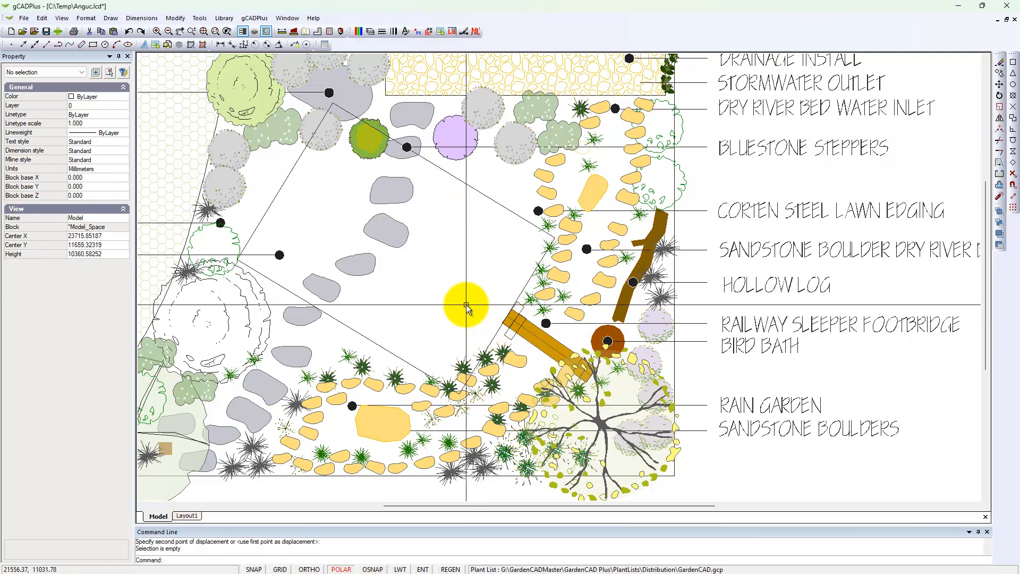
Step: Set the lawn rectangle's width to 6010 mm and its height to 4250 mm
scroll(467, 304, "down", 1)
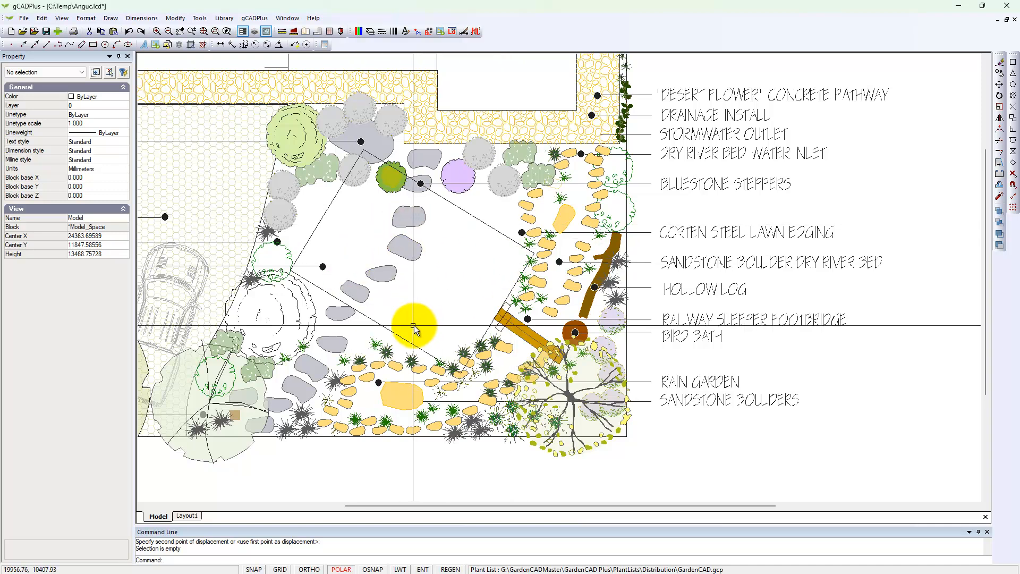
left_click(506, 293)
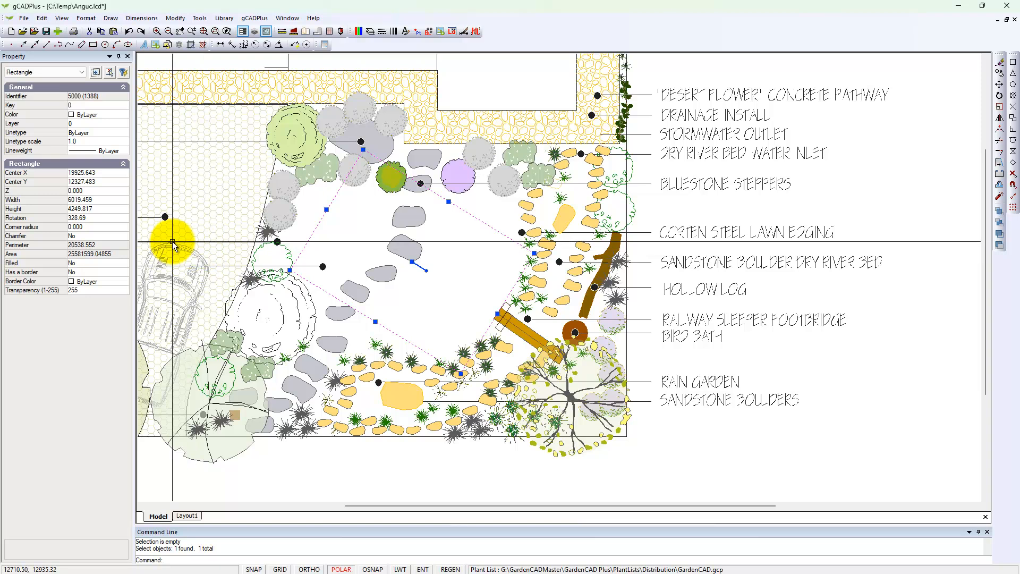
left_click(96, 200)
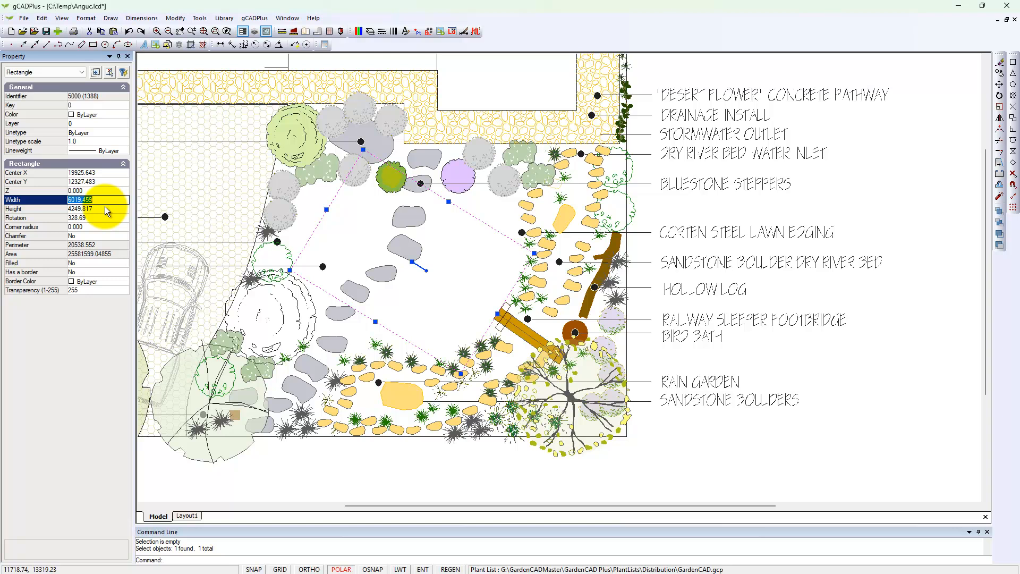
type("6010")
key("Return")
left_click(105, 209)
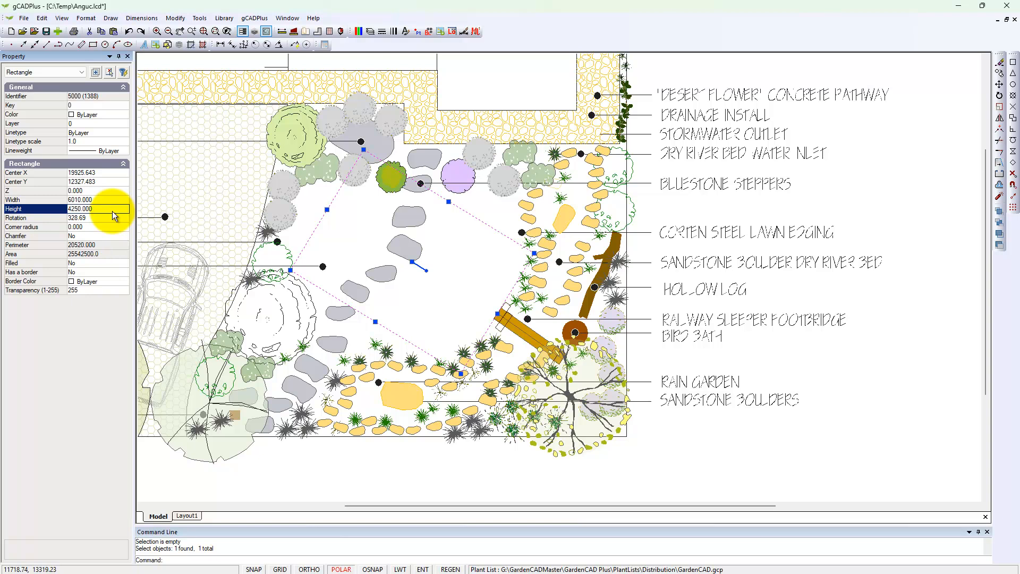
key("Escape")
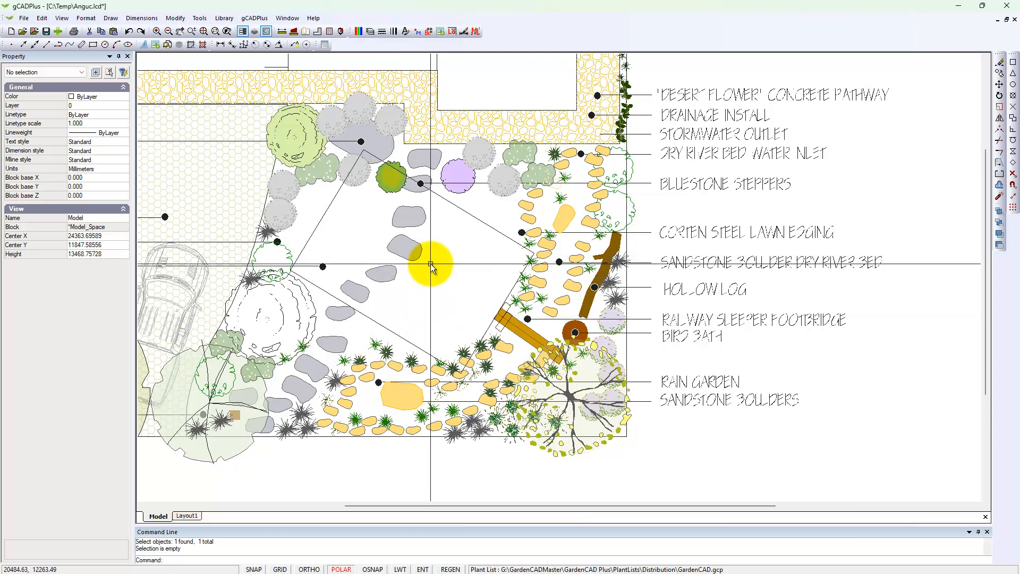
Step: Match the properties of the green-filled sample rectangle beside the plan onto the lawn rectangle
scroll(426, 266, "down", 1)
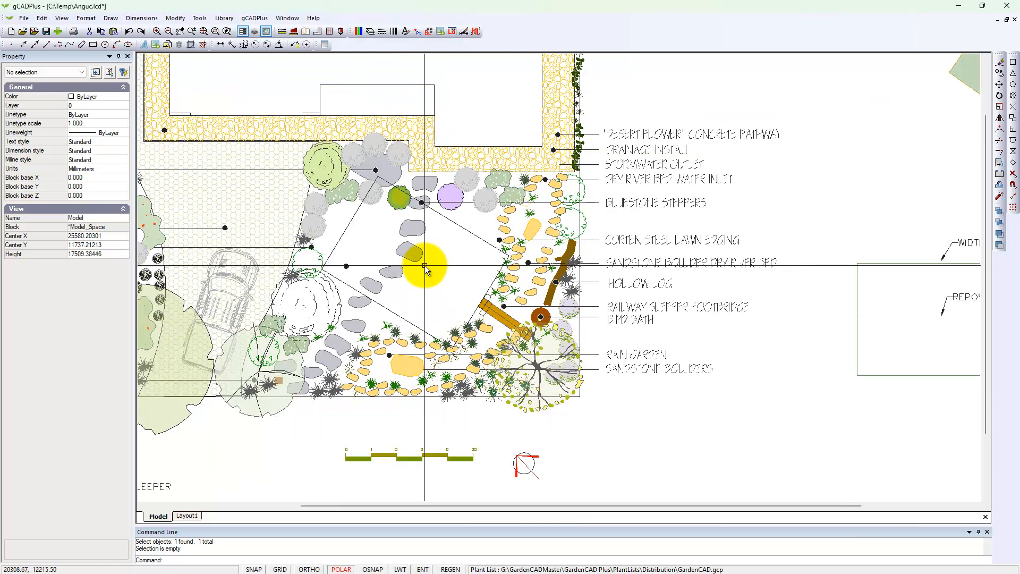
scroll(424, 266, "down", 1)
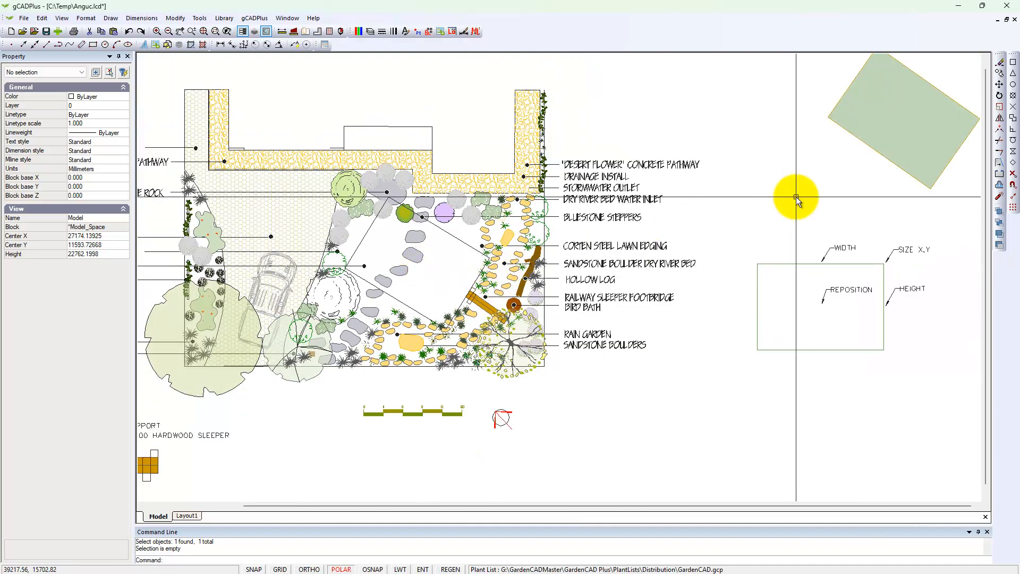
scroll(793, 196, "down", 3)
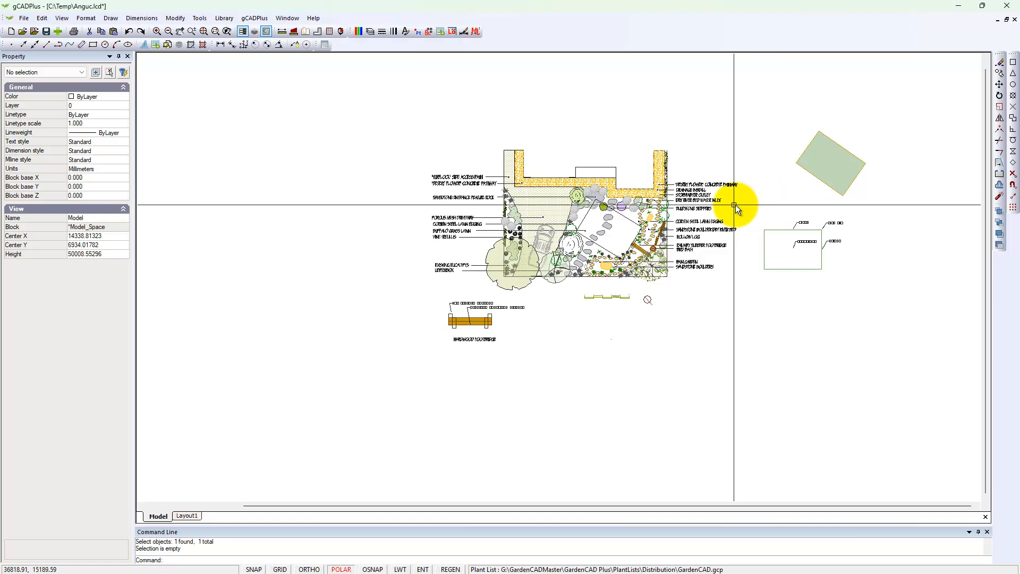
scroll(720, 210, "up", 2)
scroll(719, 208, "up", 1)
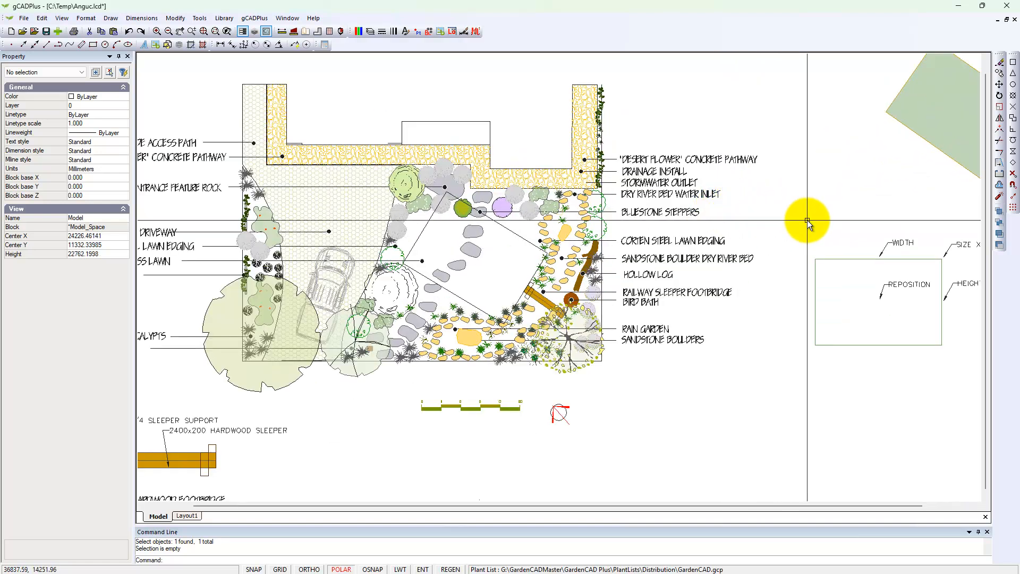
left_click(939, 126)
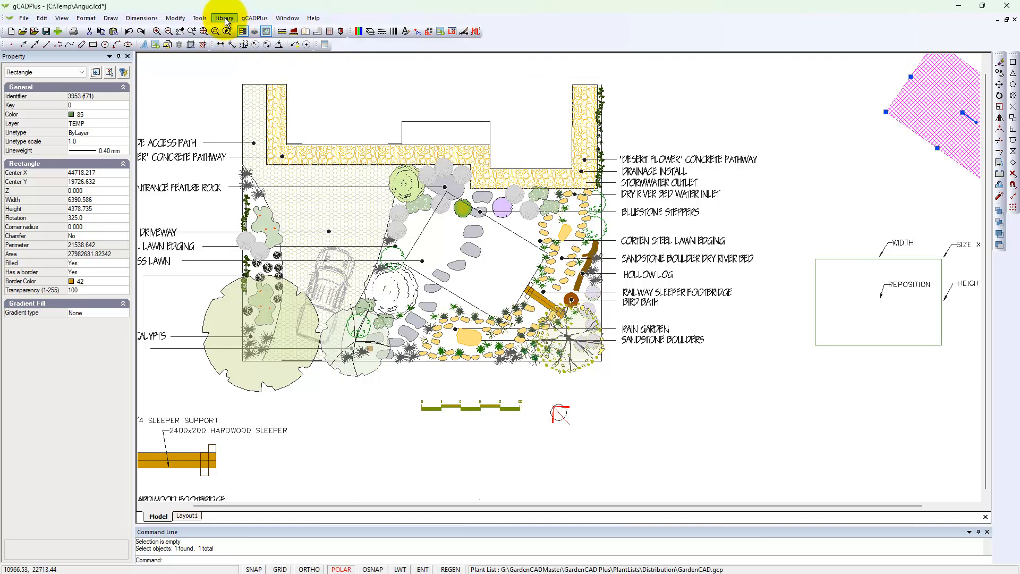
left_click(176, 18)
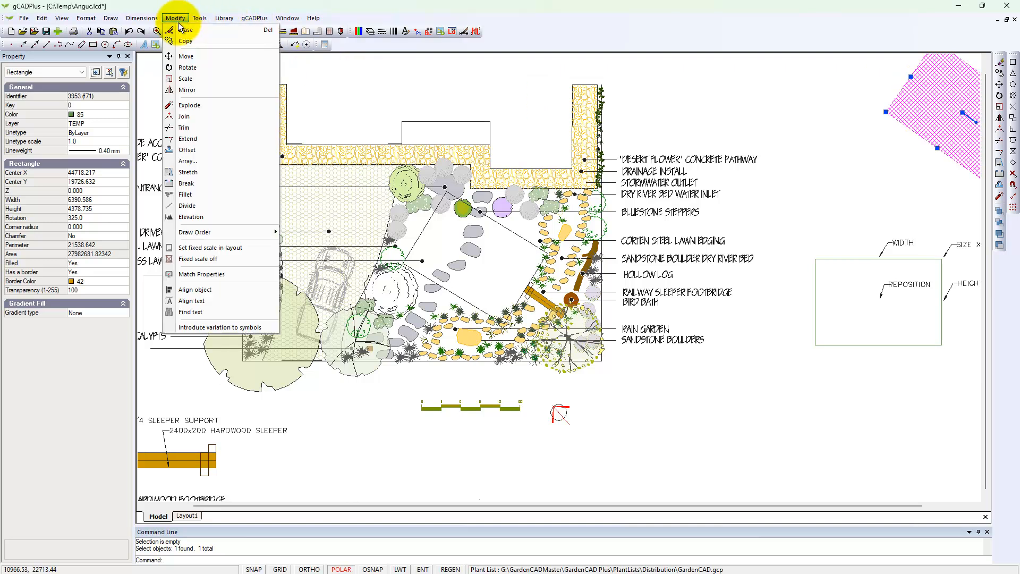
left_click(205, 274)
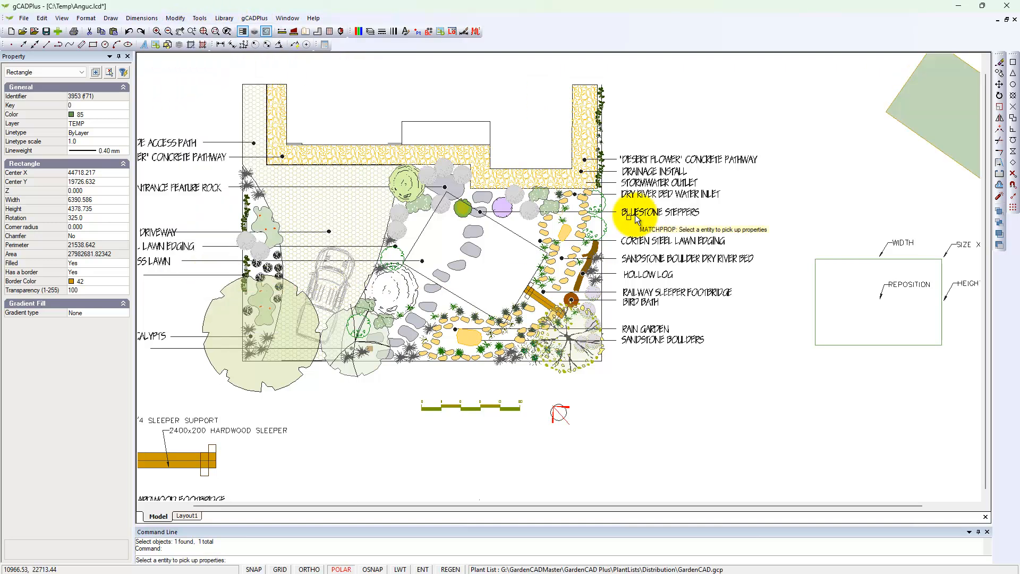
left_click(924, 137)
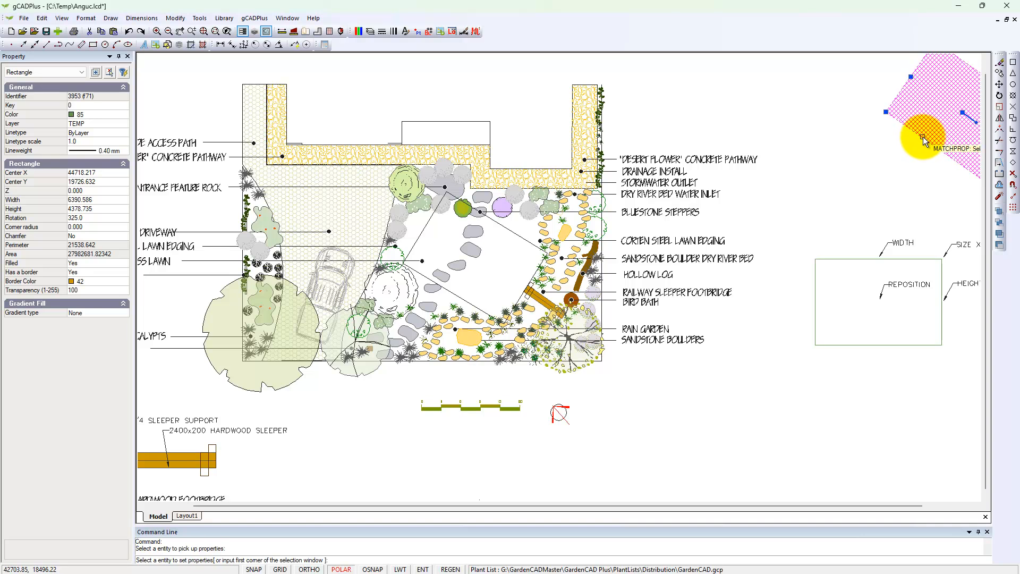
left_click(520, 238)
left_click(648, 95)
left_click(649, 94)
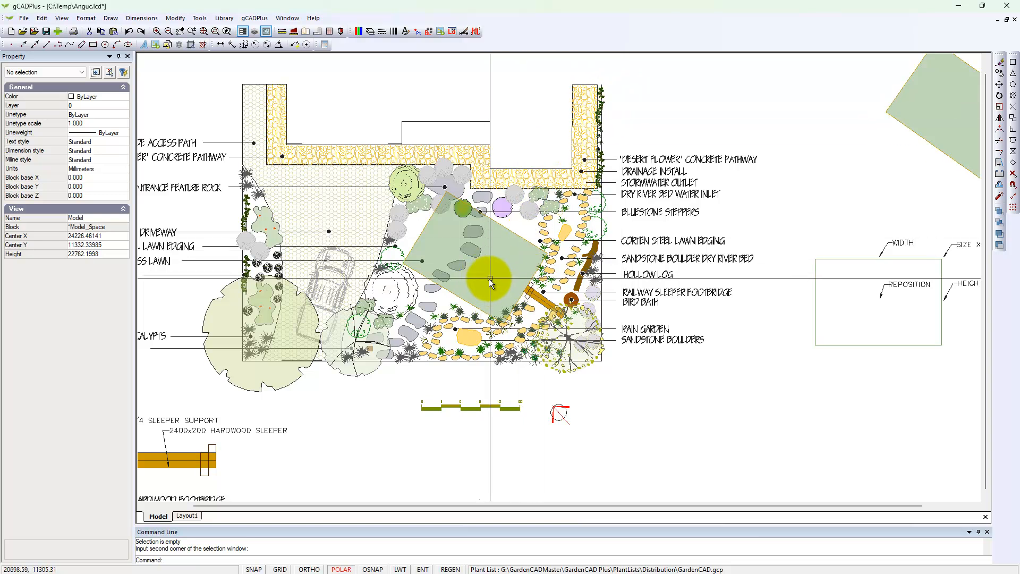
Step: Send the green lawn rectangle to the back of the draw order, behind the surrounding plants and steppers
left_click(497, 262)
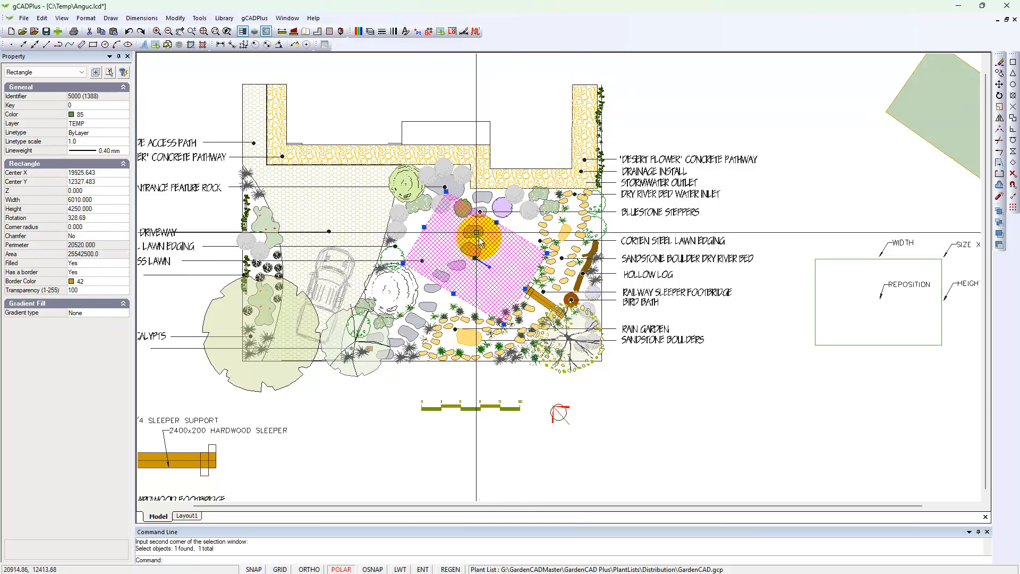
left_click(200, 18)
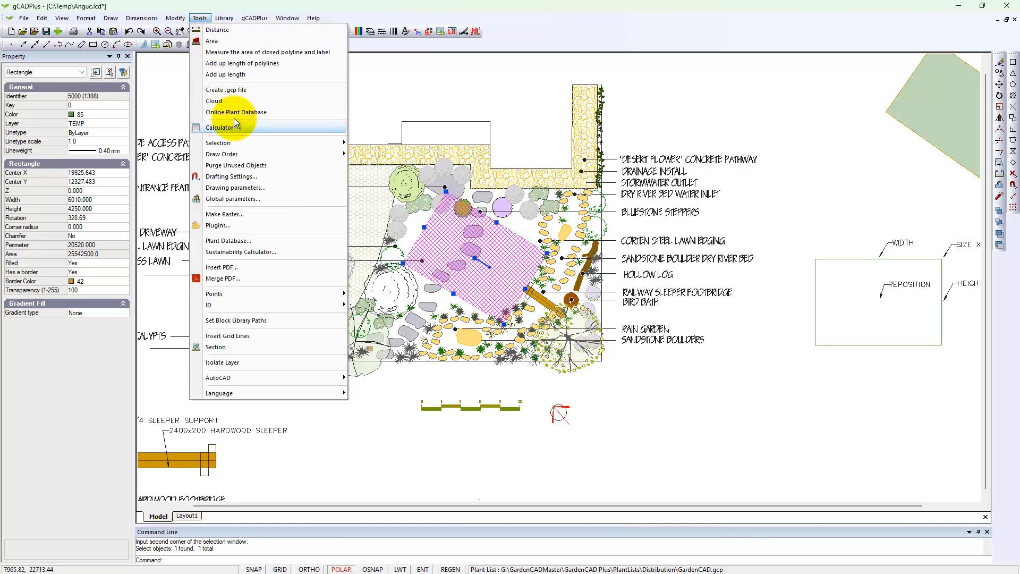
mouse_move(296, 156)
left_click(372, 164)
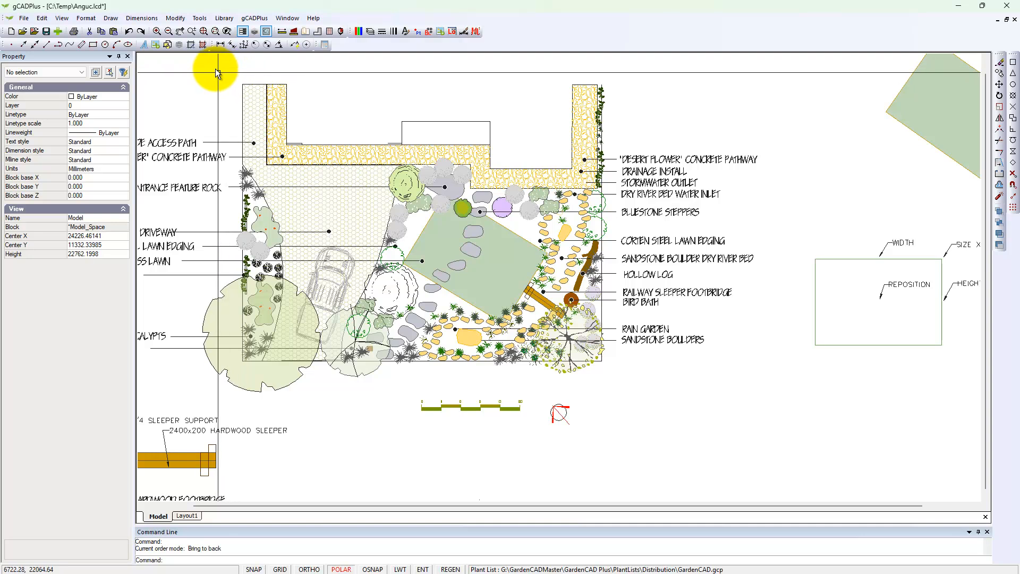
Step: Copy the Lomandra longifolia plant beside the driveway edge to three spots in the gap along the lawn's driveway side
scroll(391, 228, "up", 3)
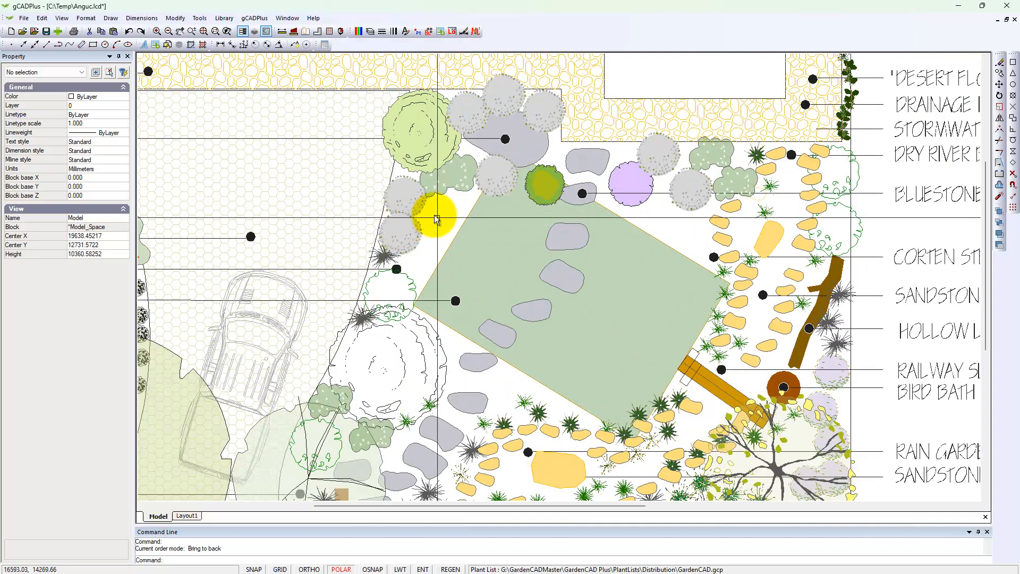
left_click(384, 259)
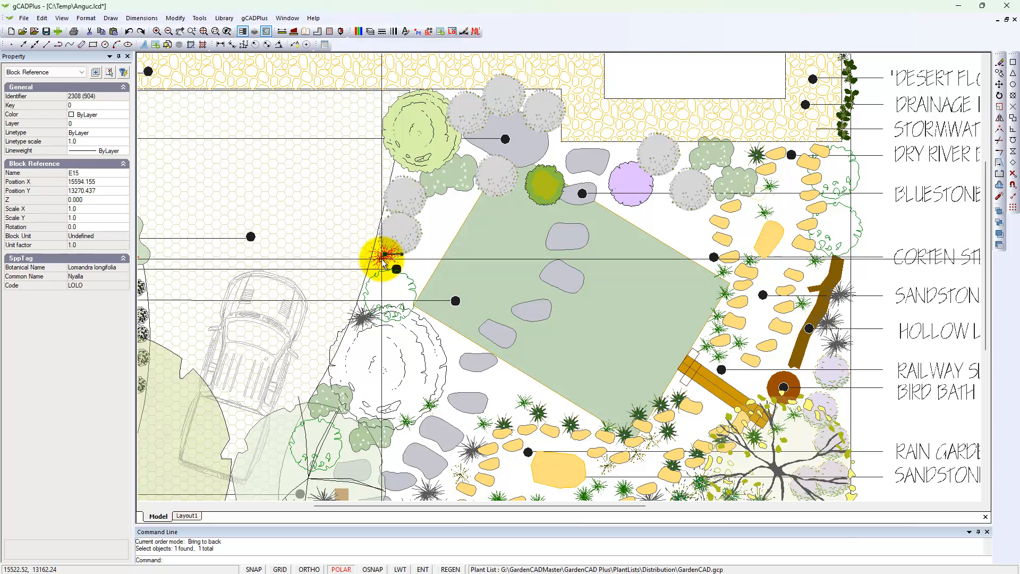
right_click(383, 259)
left_click(405, 294)
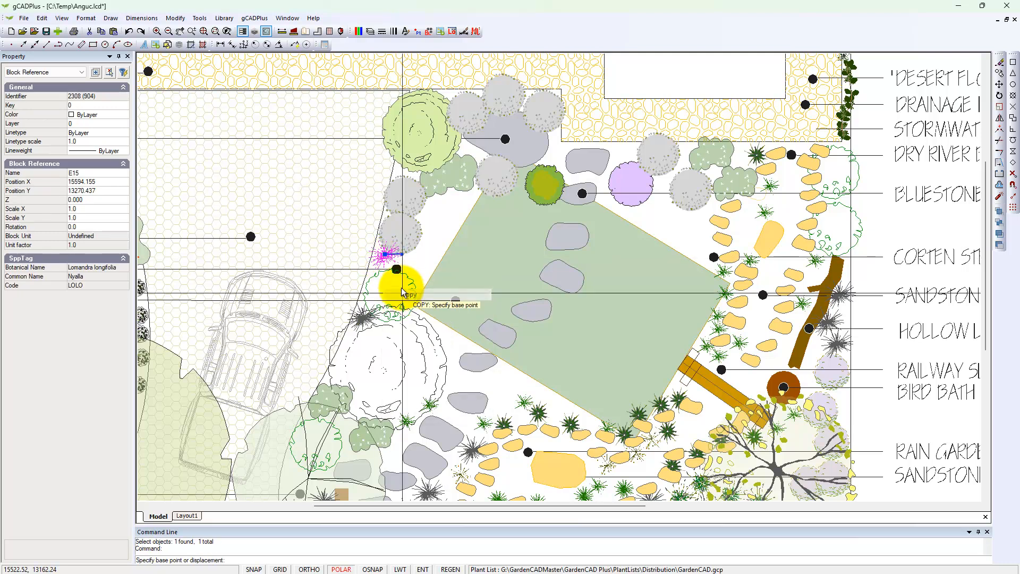
left_click(386, 255)
left_click(425, 238)
left_click(442, 211)
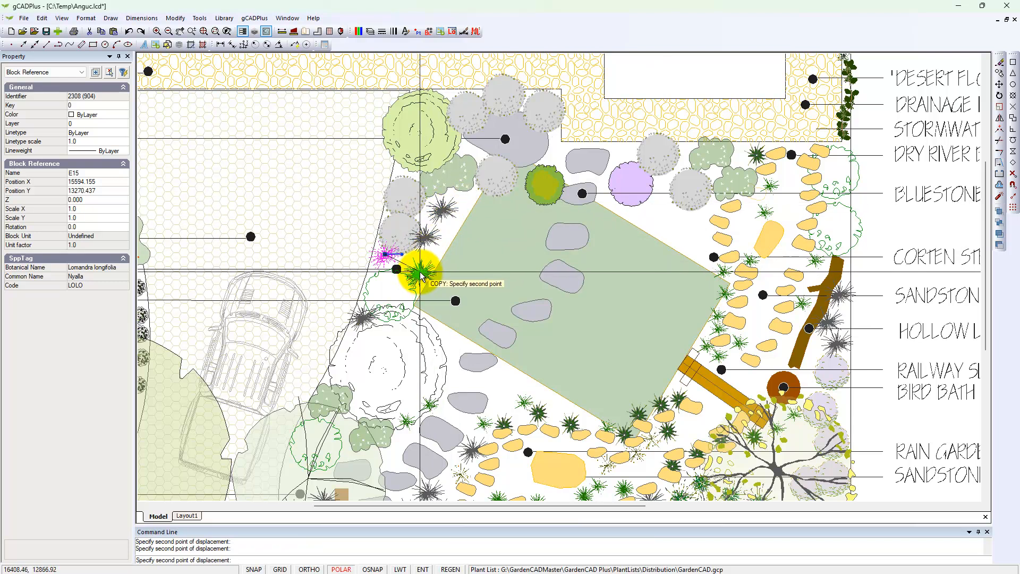
left_click(420, 274)
key("Escape")
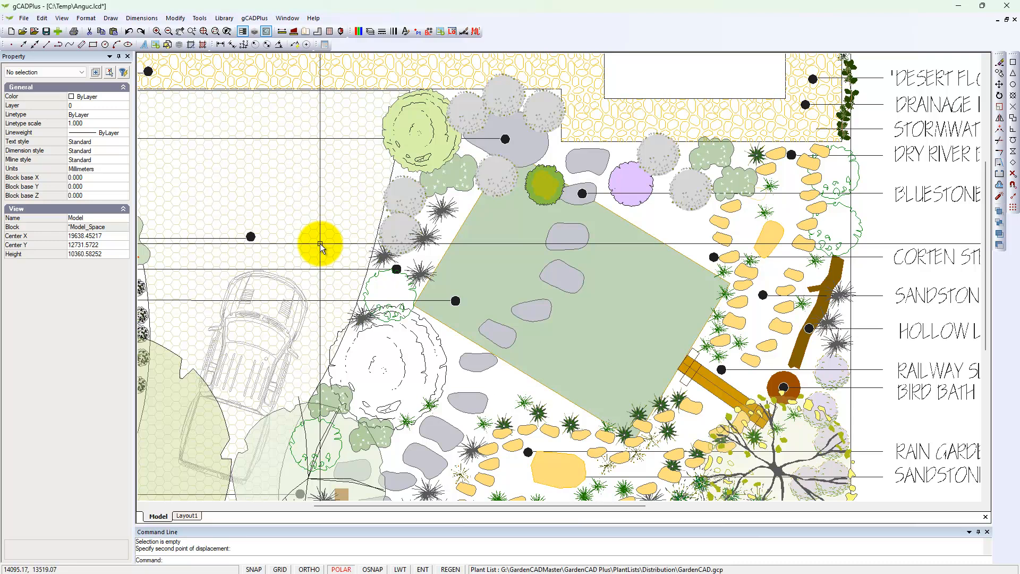
Step: Start a hatch with the GRASS pattern and choose the lawn rectangle as its boundary
scroll(313, 244, "down", 1)
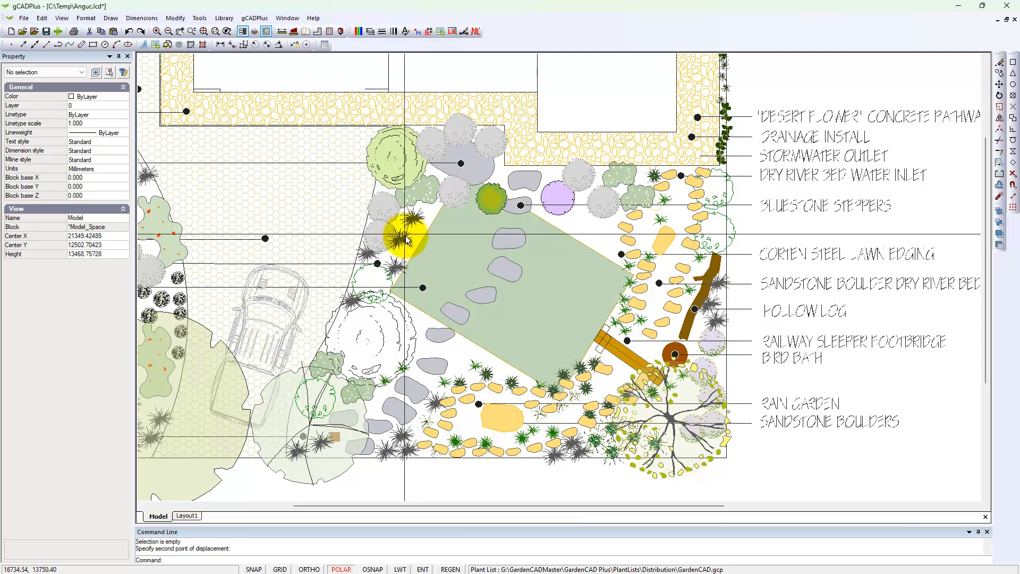
left_click(111, 18)
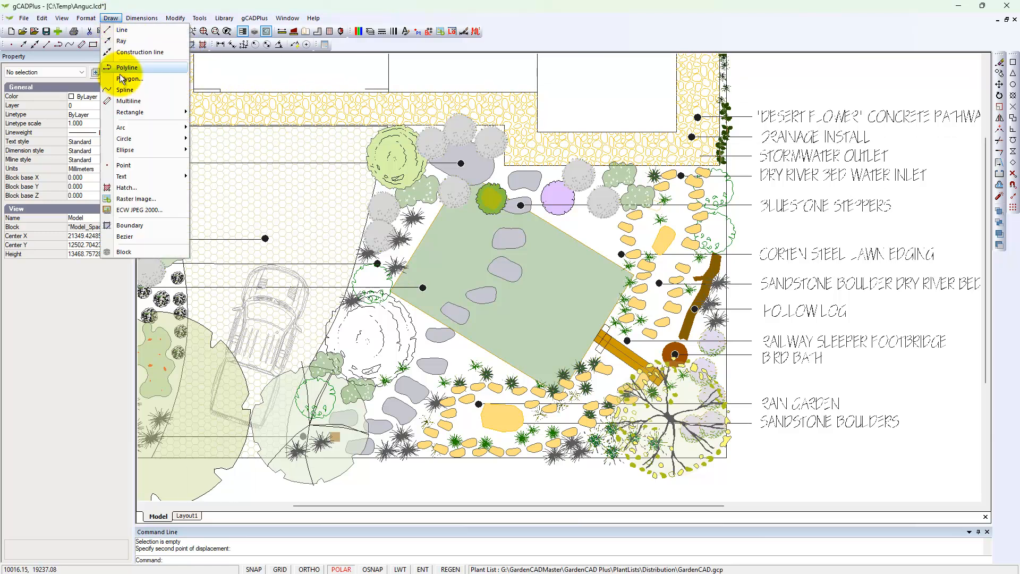
left_click(147, 186)
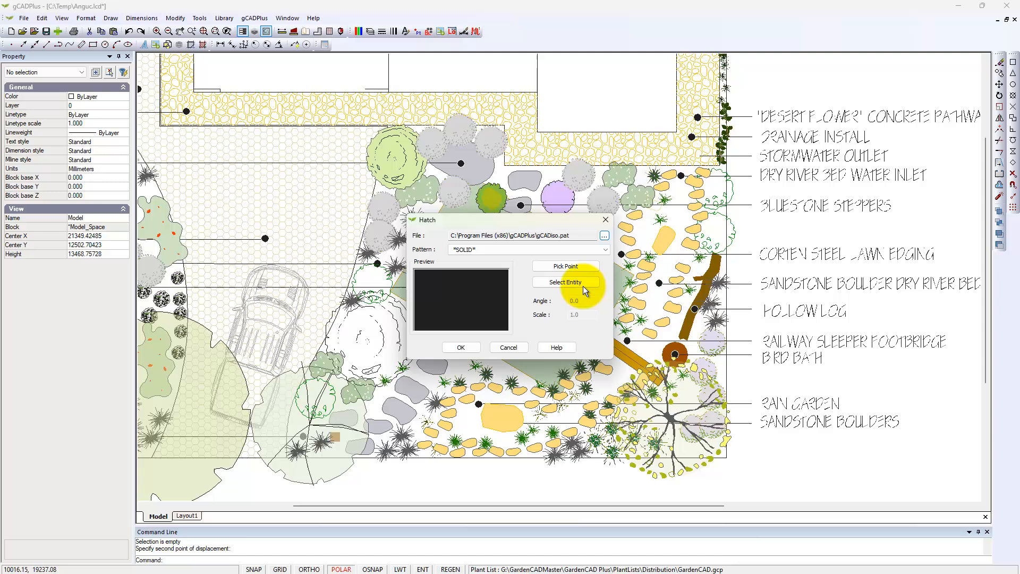
left_click(605, 250)
left_click_drag(609, 299, 611, 357)
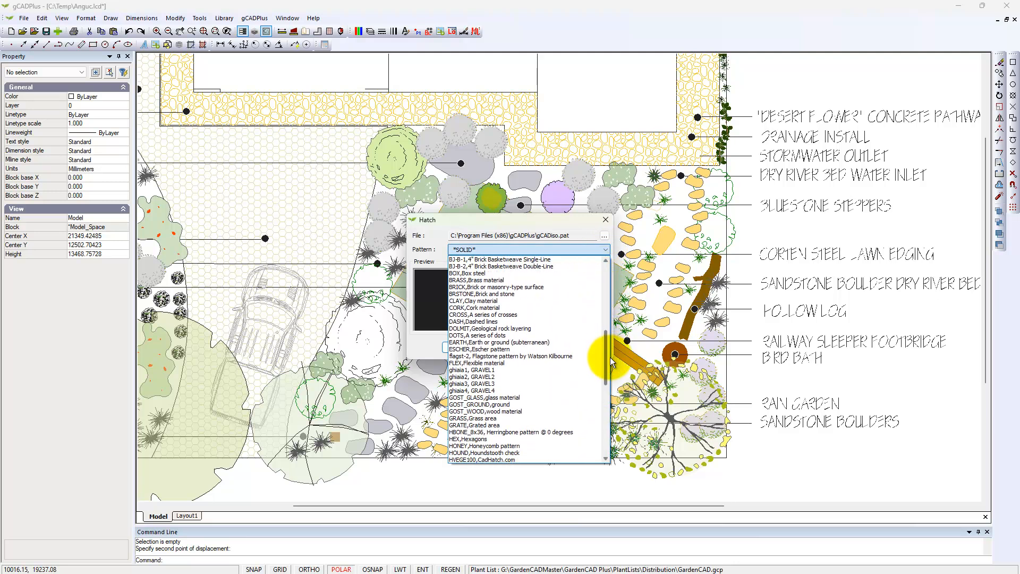
left_click(505, 419)
left_click(571, 282)
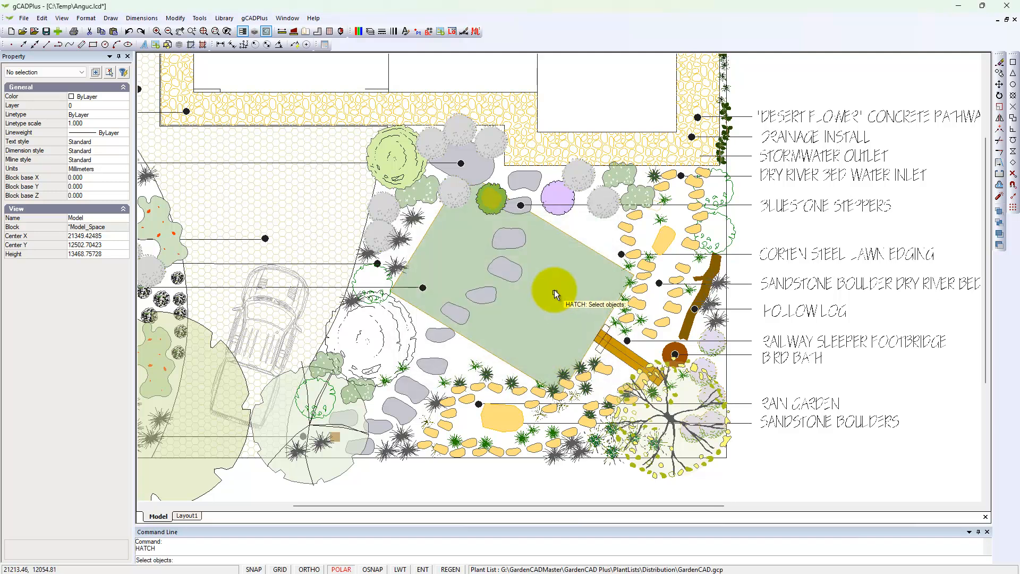
left_click(588, 257)
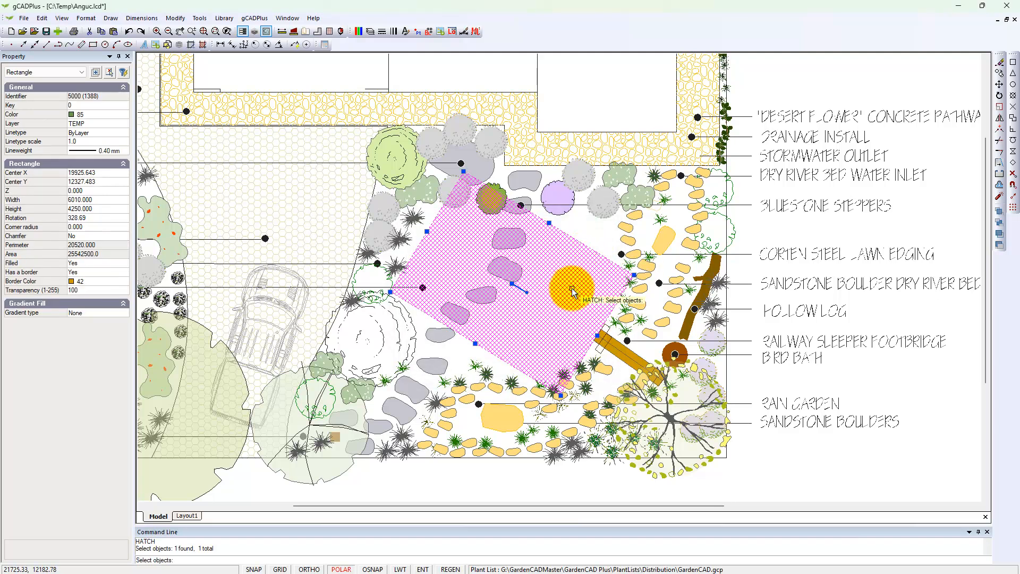
key("Return")
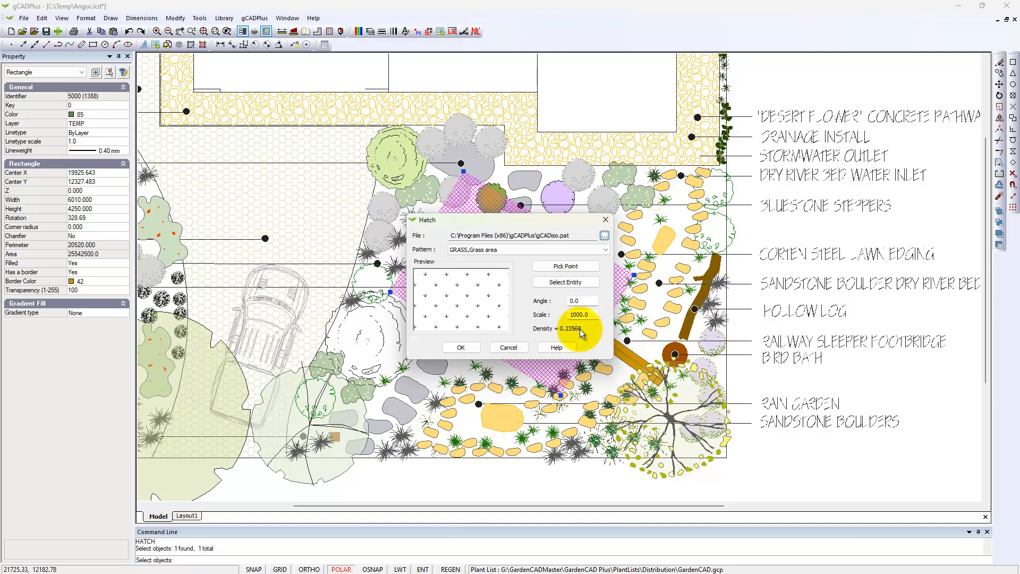
Step: Set the grass hatch's scale to 500 and apply it to the lawn rectangle
left_click(583, 314)
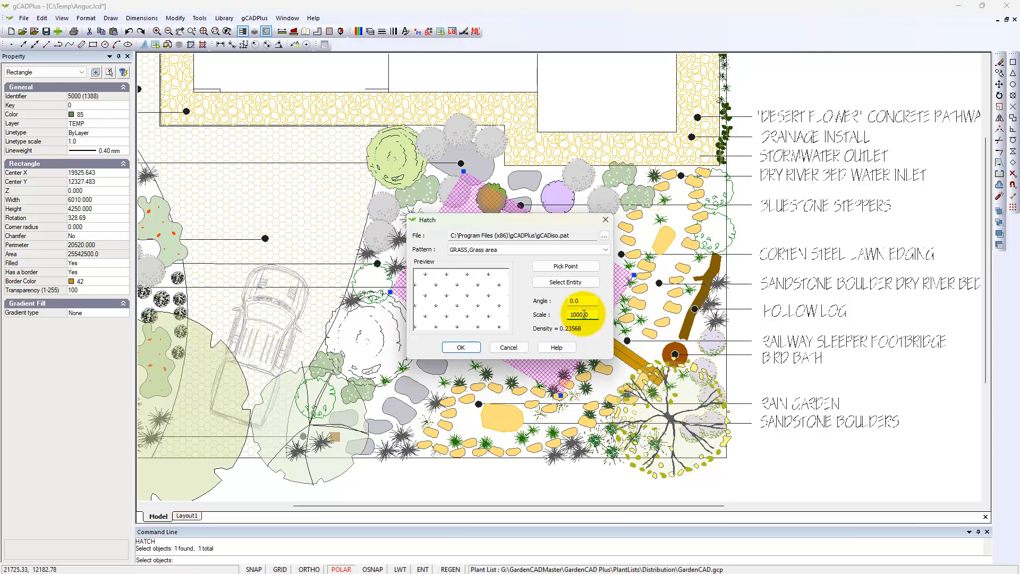
key("BackSpace")
key("BackSpace")
key("BackSpace")
key("BackSpace")
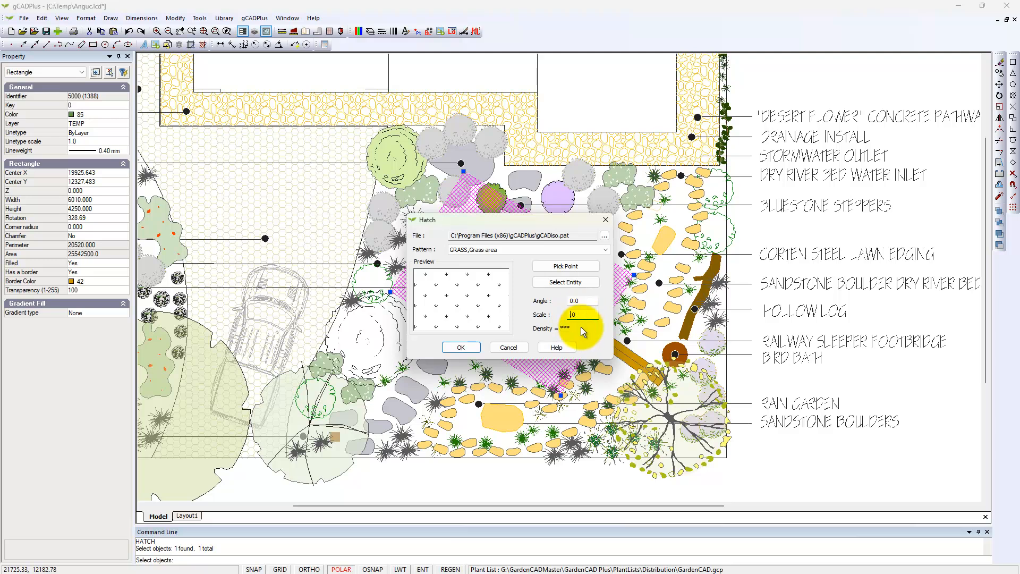
type("500")
left_click(462, 347)
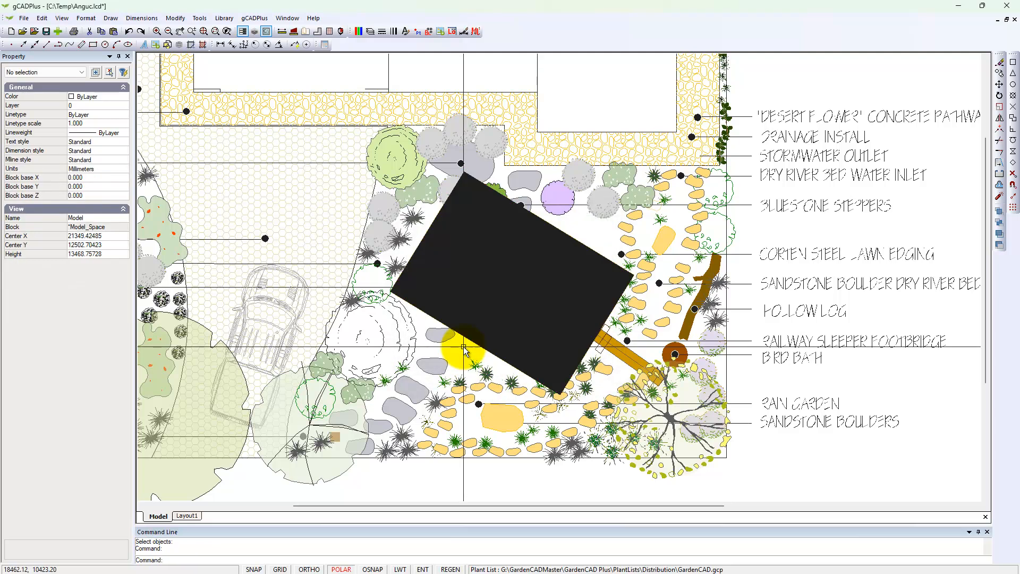
Step: Change the scale of the lawn's grass hatch to 100 and clear the selection
left_click(526, 311)
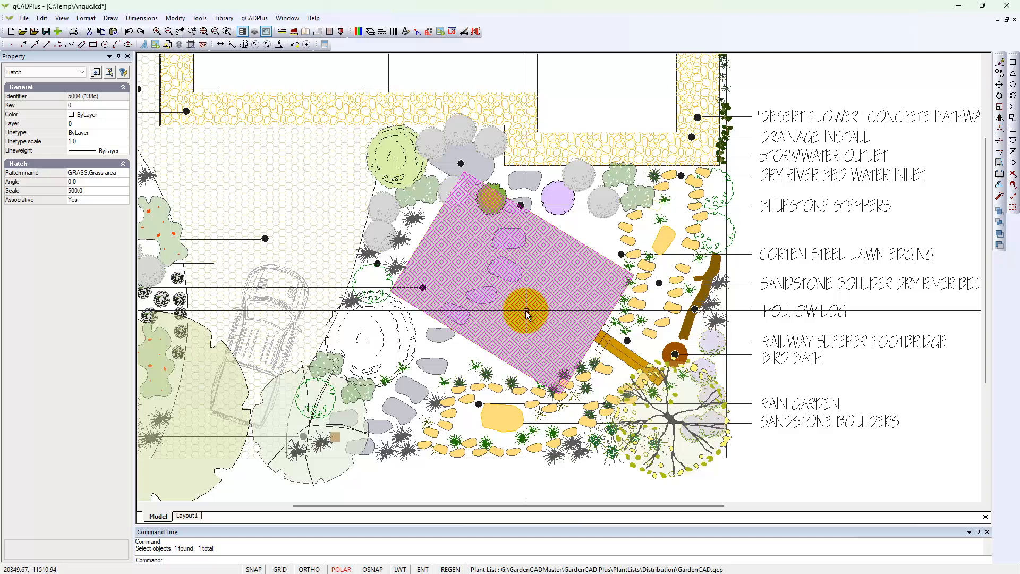
left_click(101, 192)
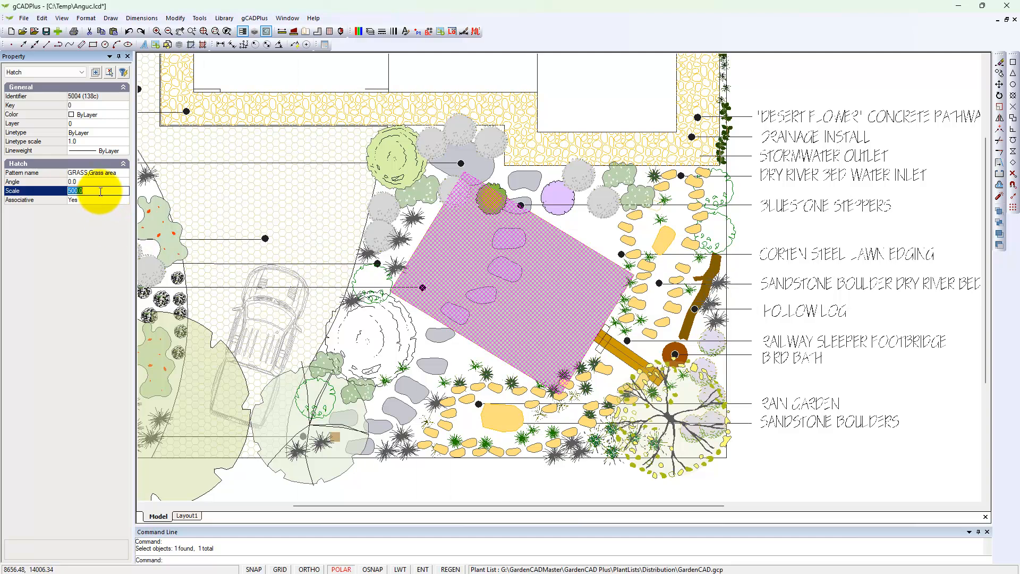
type("100")
key("Return")
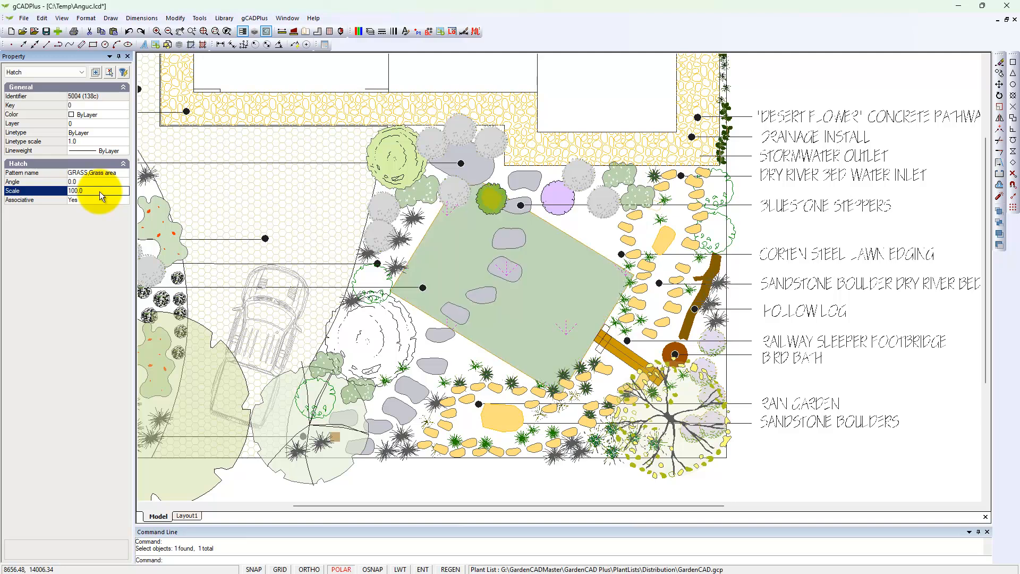
left_click(545, 296)
key("Escape")
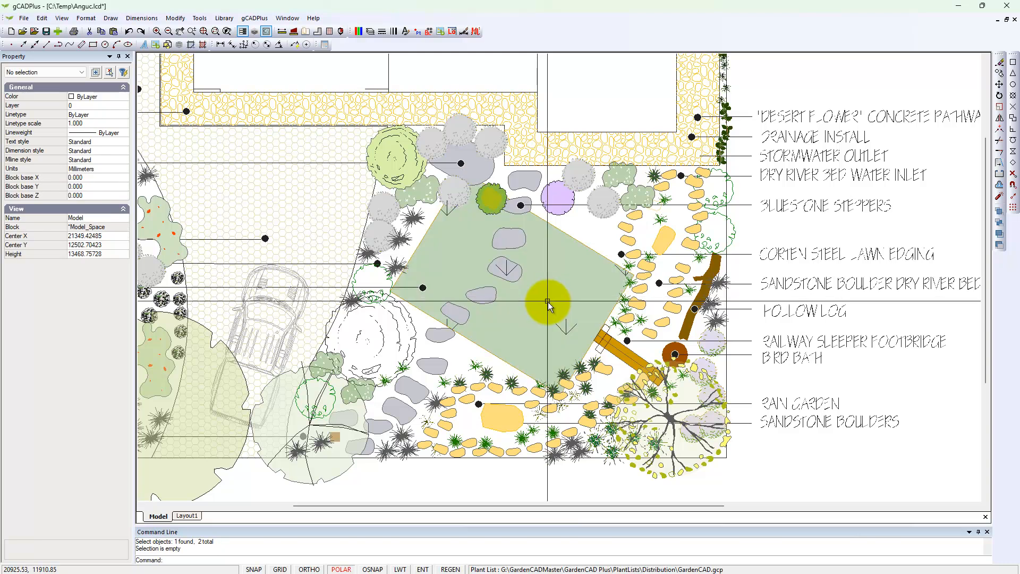
Step: Set the scale of the lawn's grass hatch to 20
left_click(505, 272)
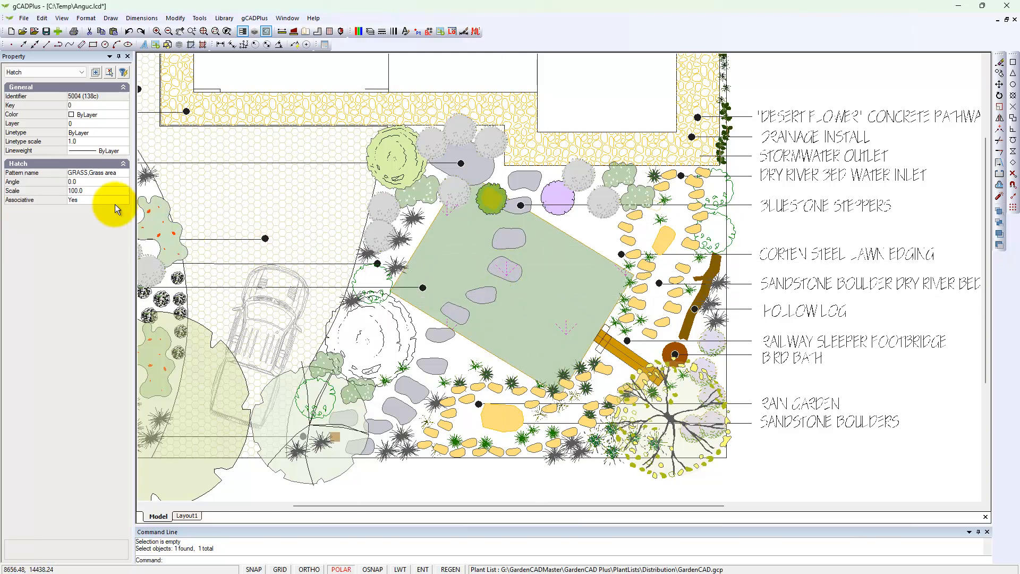
type("20")
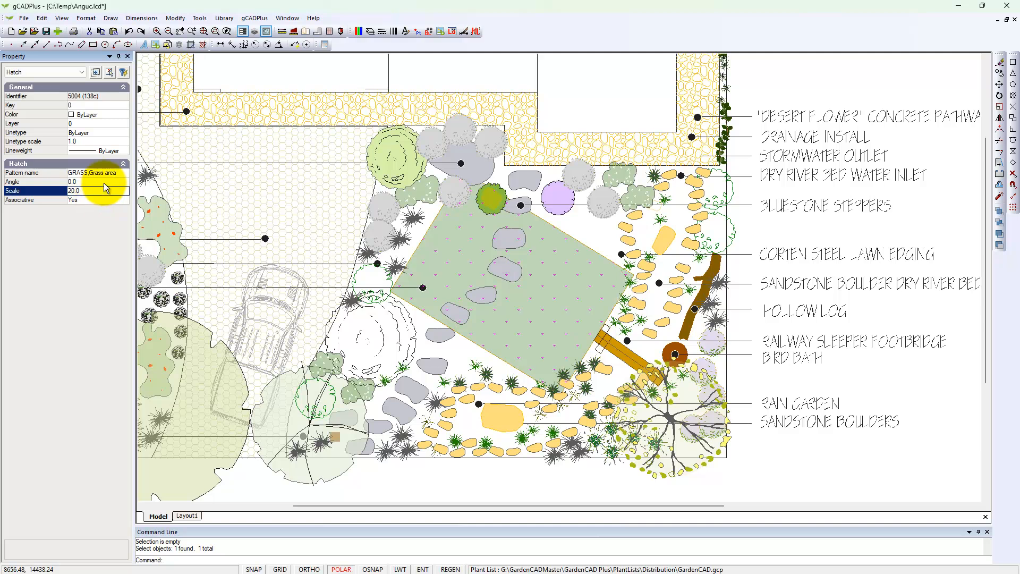
key("Escape")
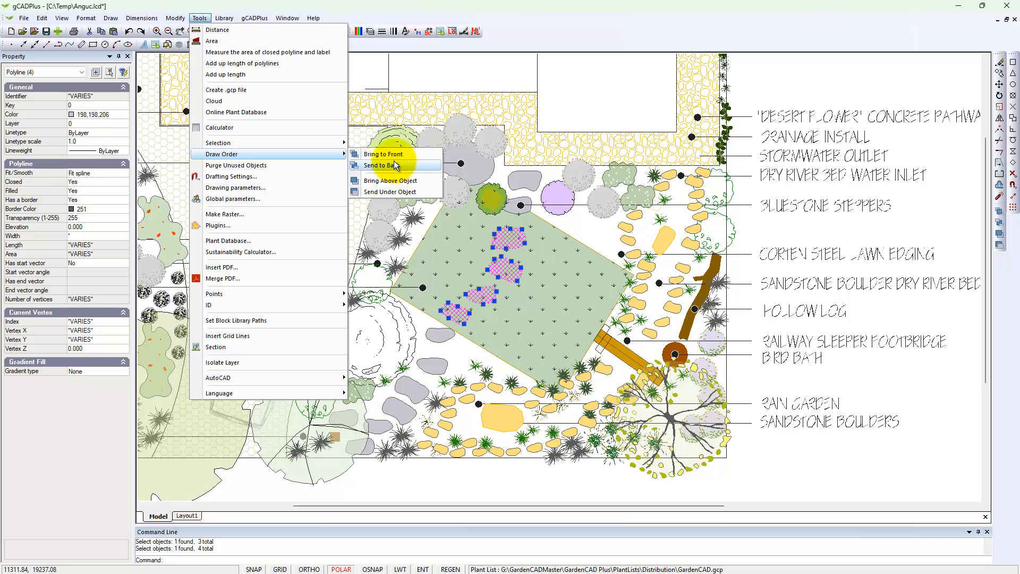
Step: Bring the four selected bluestone steppers on the lawn to the front of the draw order
left_click(392, 157)
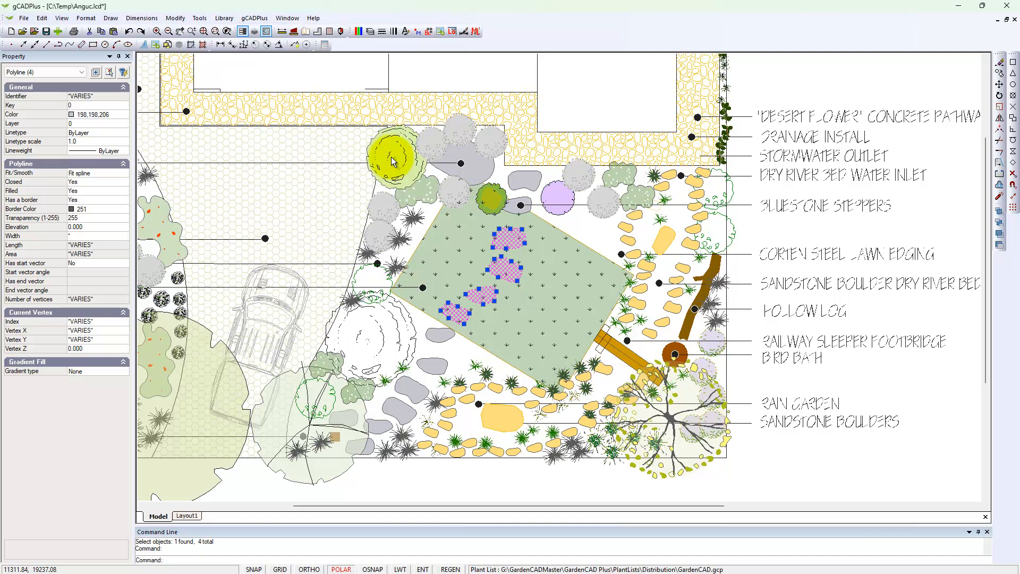